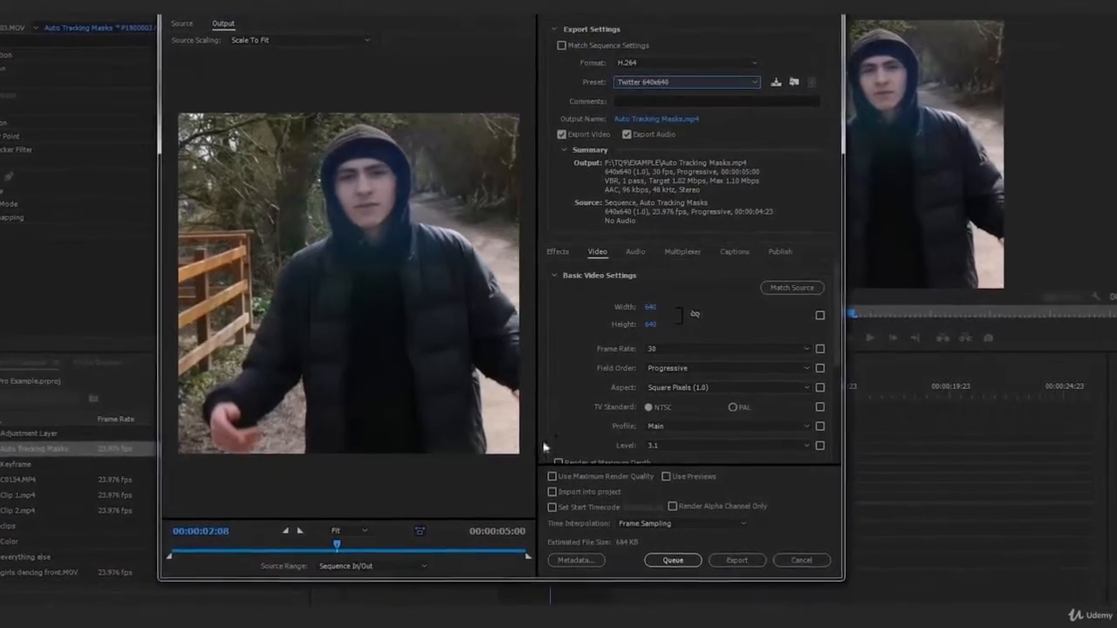
left_click(166, 555)
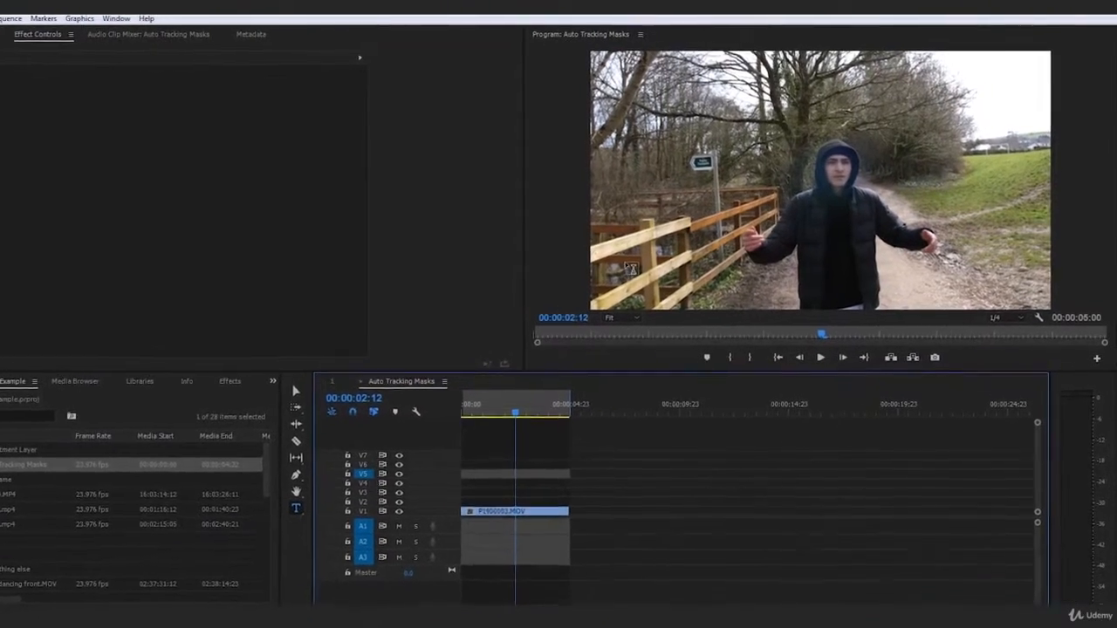
Play back the Auto Tracking Masks sequence from start to end to check how the unrendered footage runs.
left_click_drag(470, 443, 408, 442)
key("space")
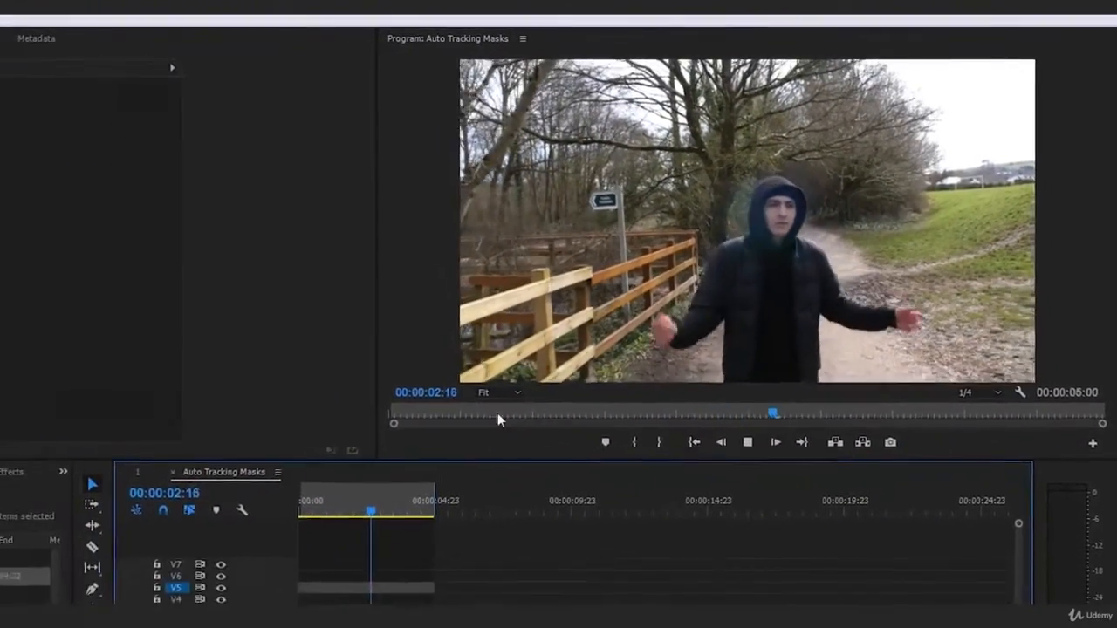
left_click_drag(263, 560, 187, 578)
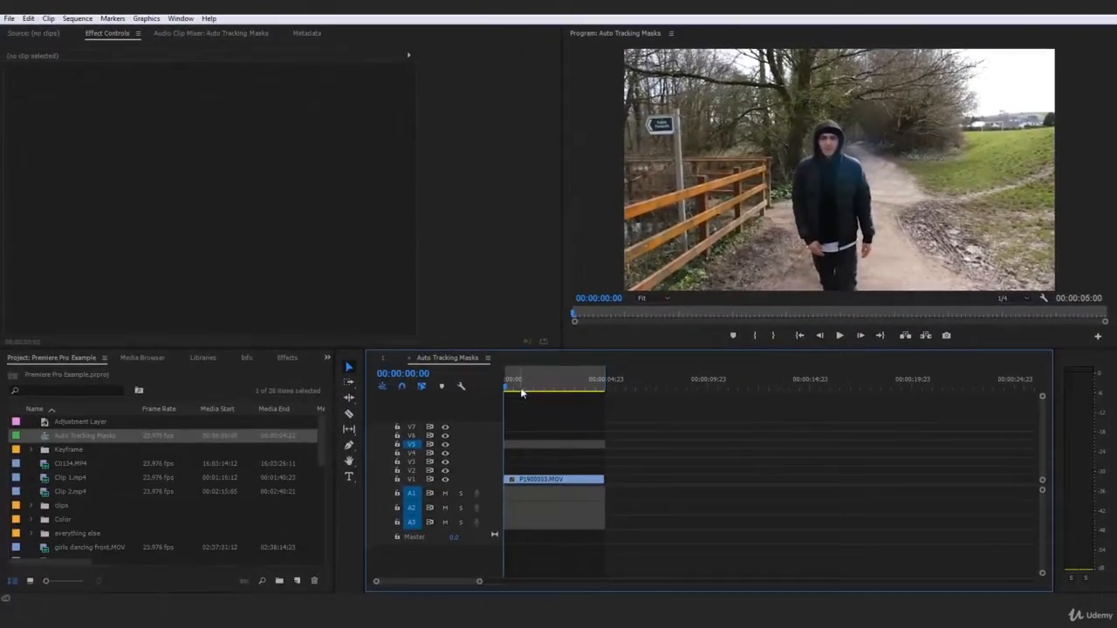
left_click(604, 390)
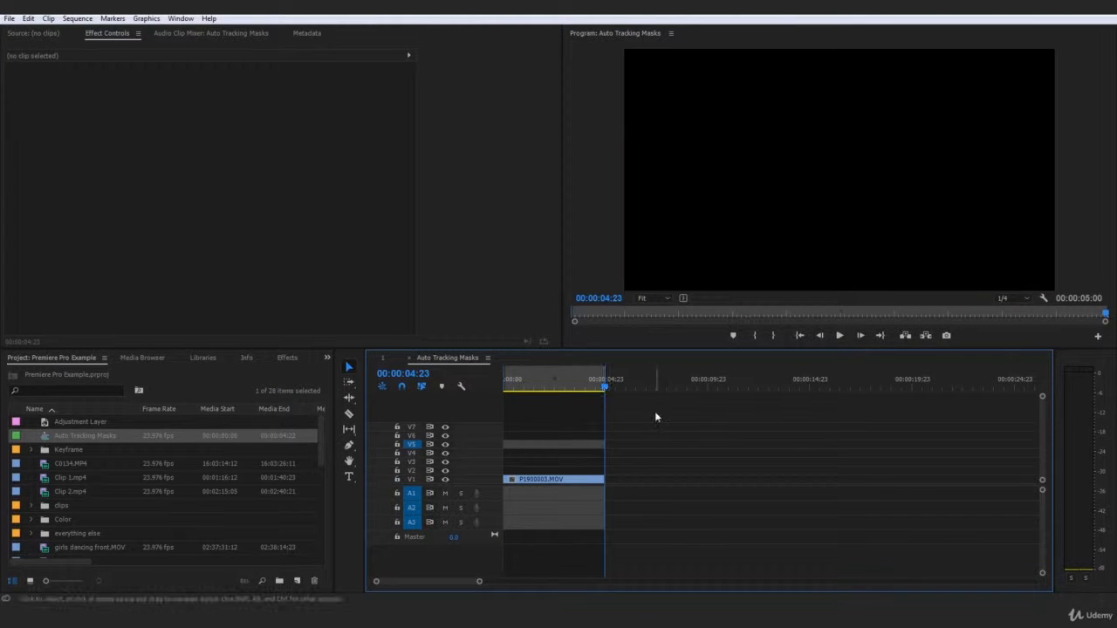
key("space")
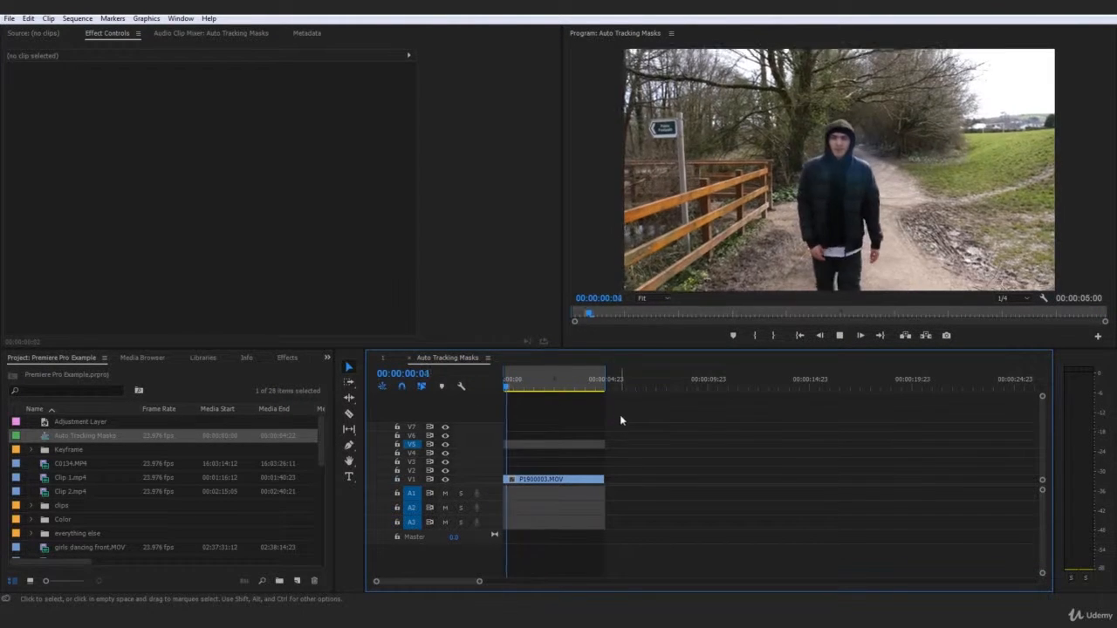
Return the playhead to the start and render the Auto Tracking Masks sequence from In to Out.
left_click_drag(552, 386, 468, 392)
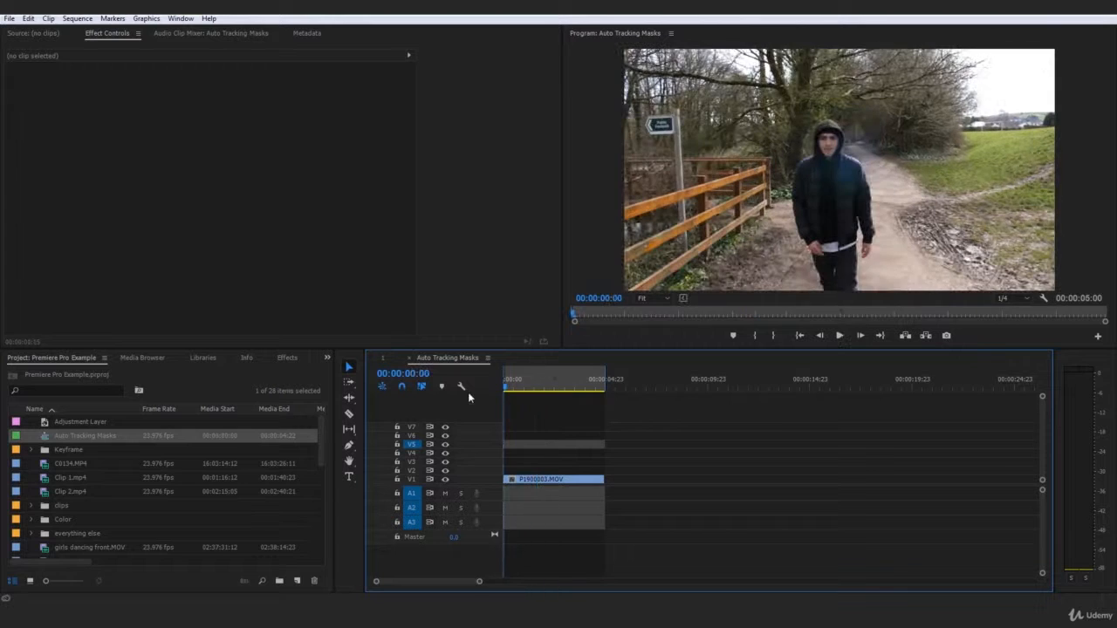
left_click(82, 18)
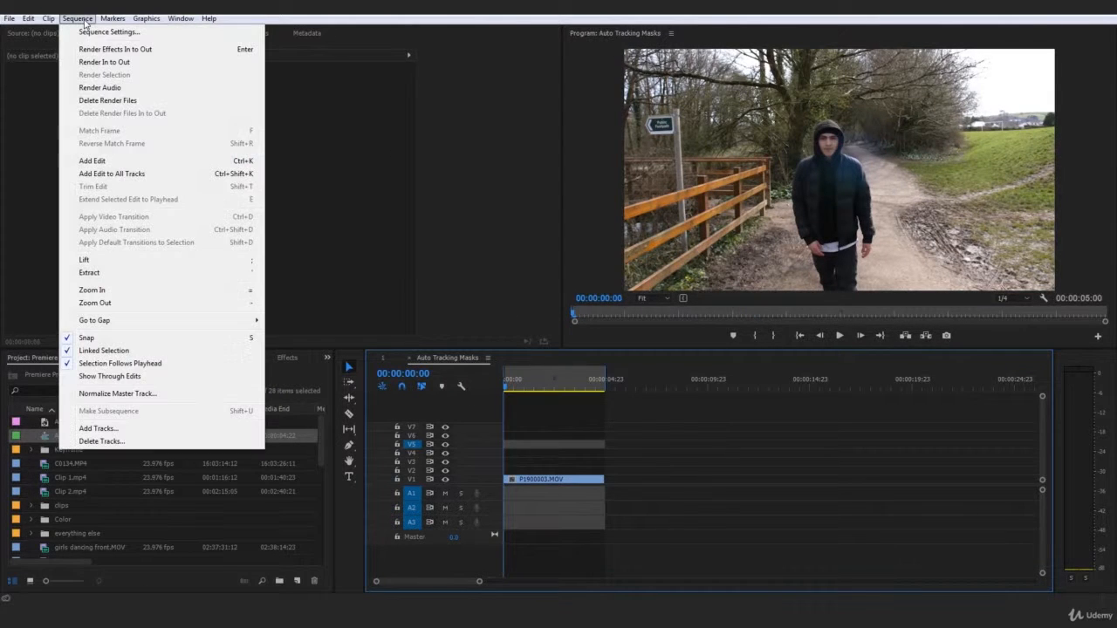
left_click(122, 63)
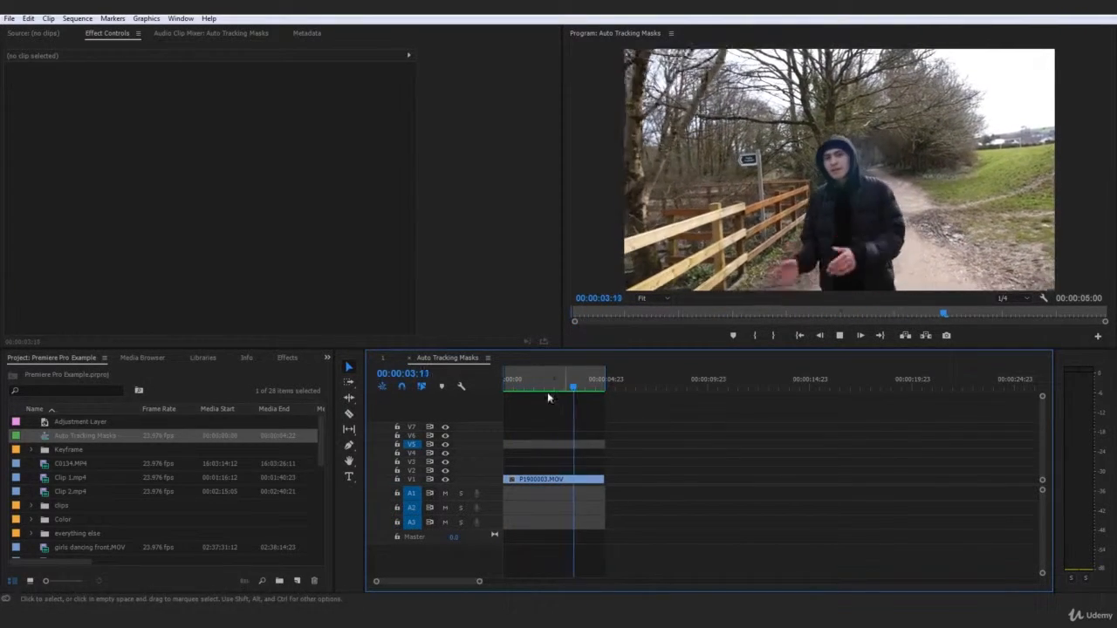
Play the rendered sequence from the beginning and return the playhead to the start.
left_click(575, 389)
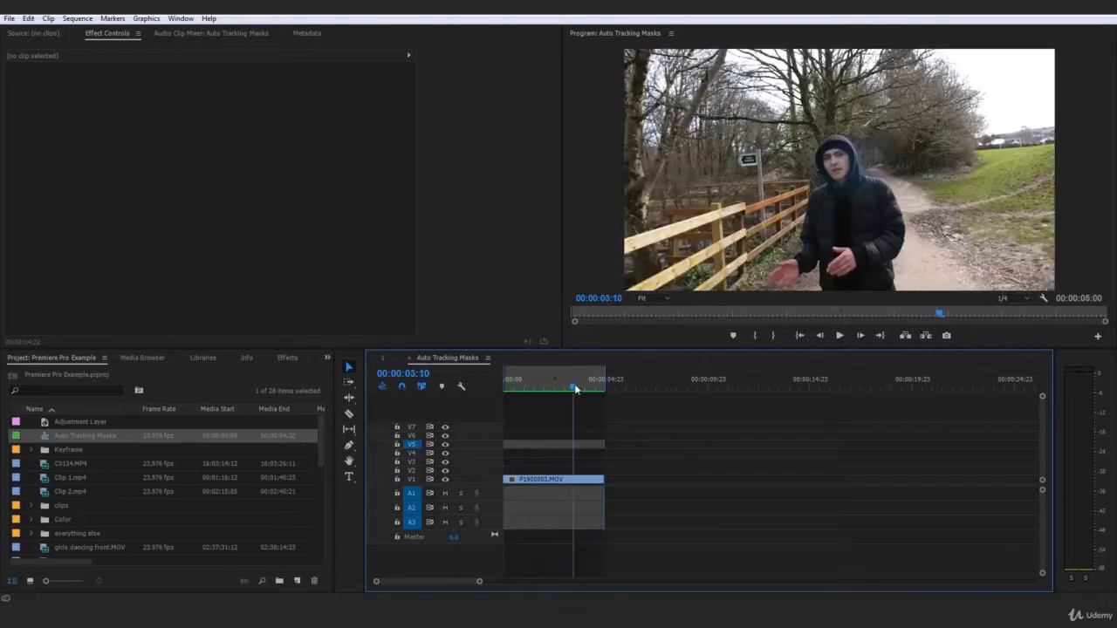
key("Home")
key("space")
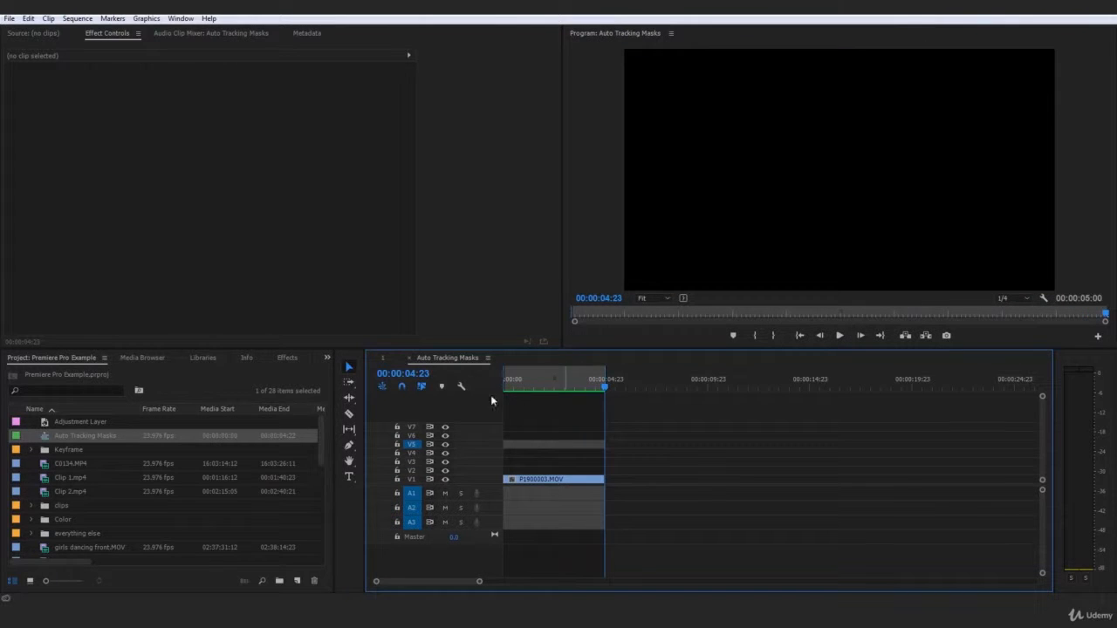
key("Home")
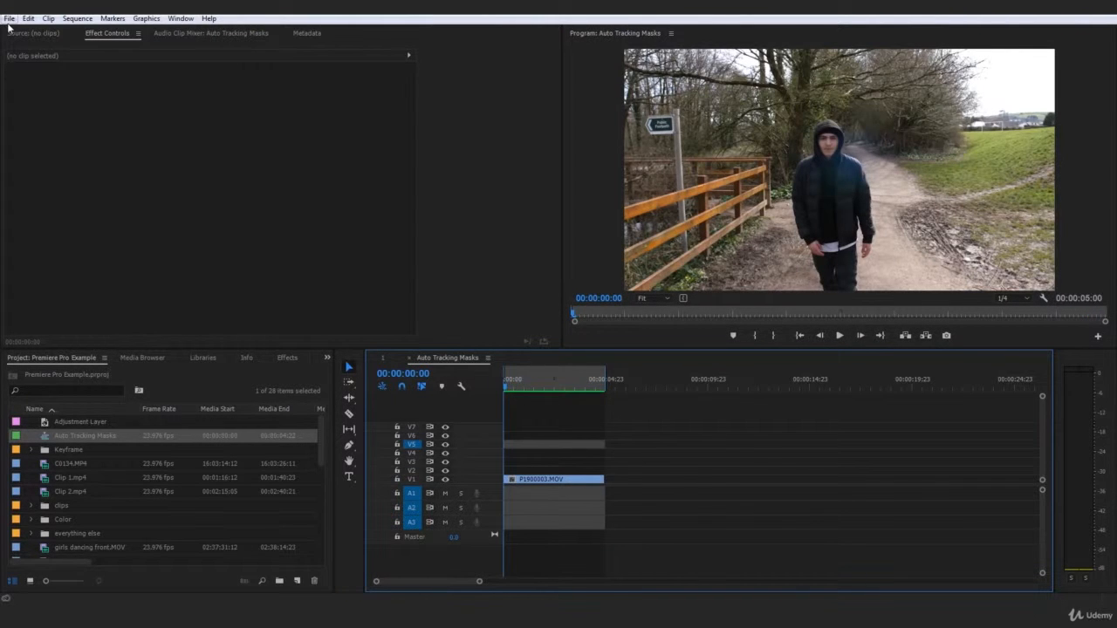
Open the media export settings for the sequence and set the format to H.264.
left_click(9, 18)
mouse_move(87, 348)
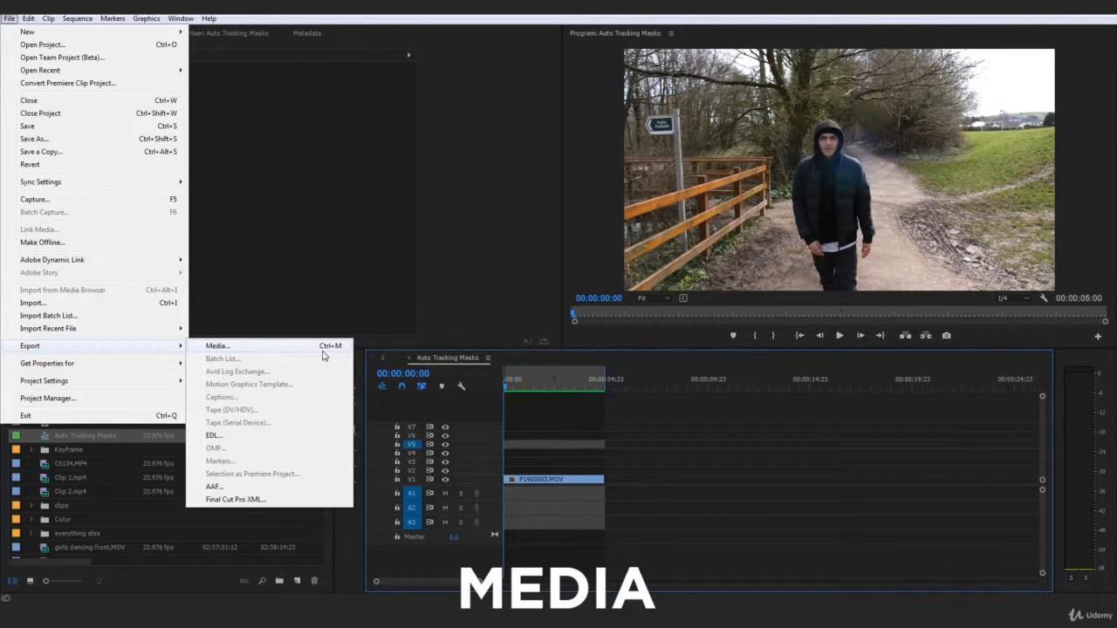
left_click(692, 428)
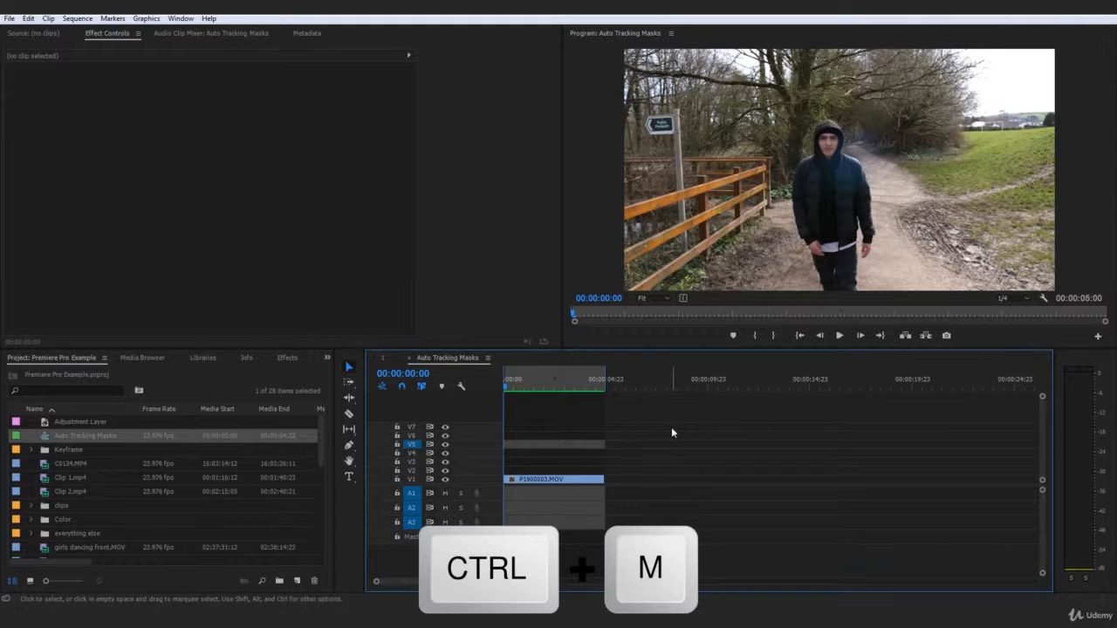
key("ctrl+m")
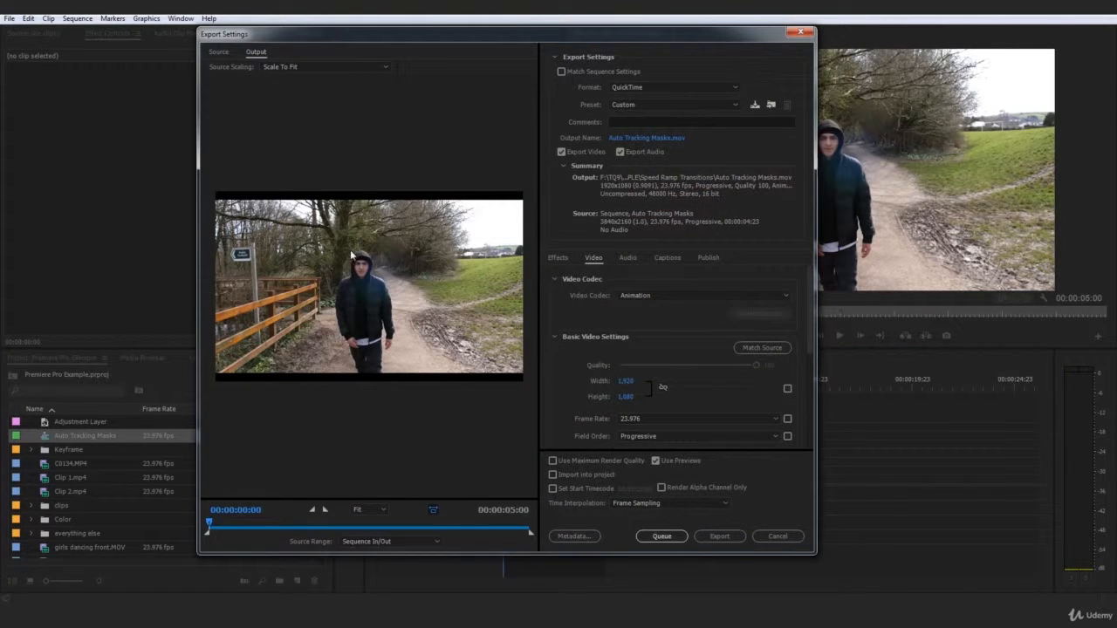
left_click(641, 88)
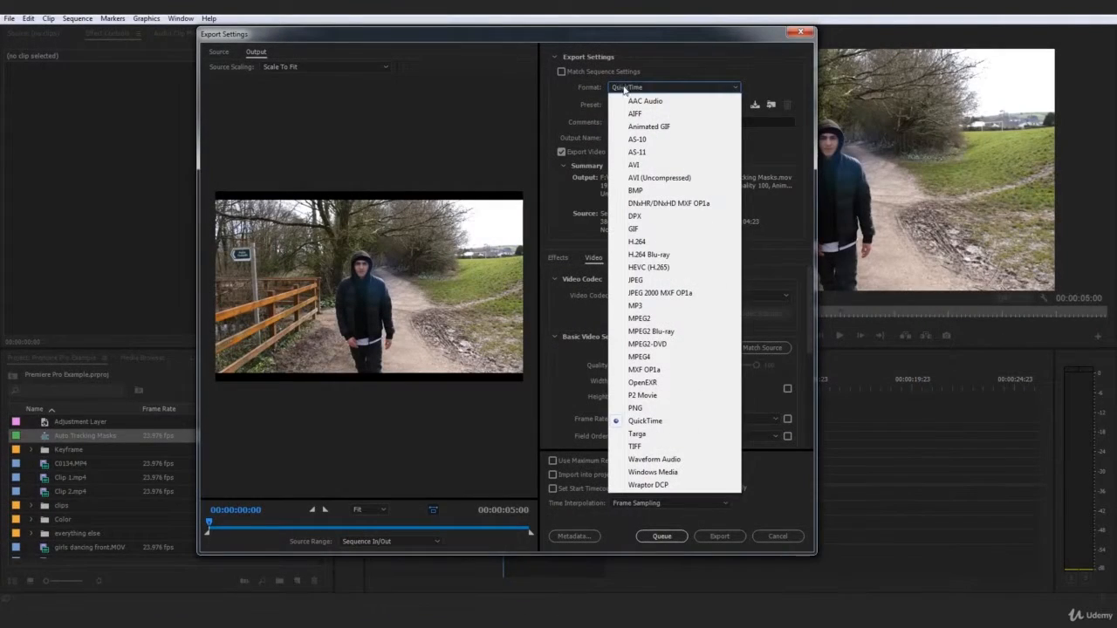
left_click(657, 243)
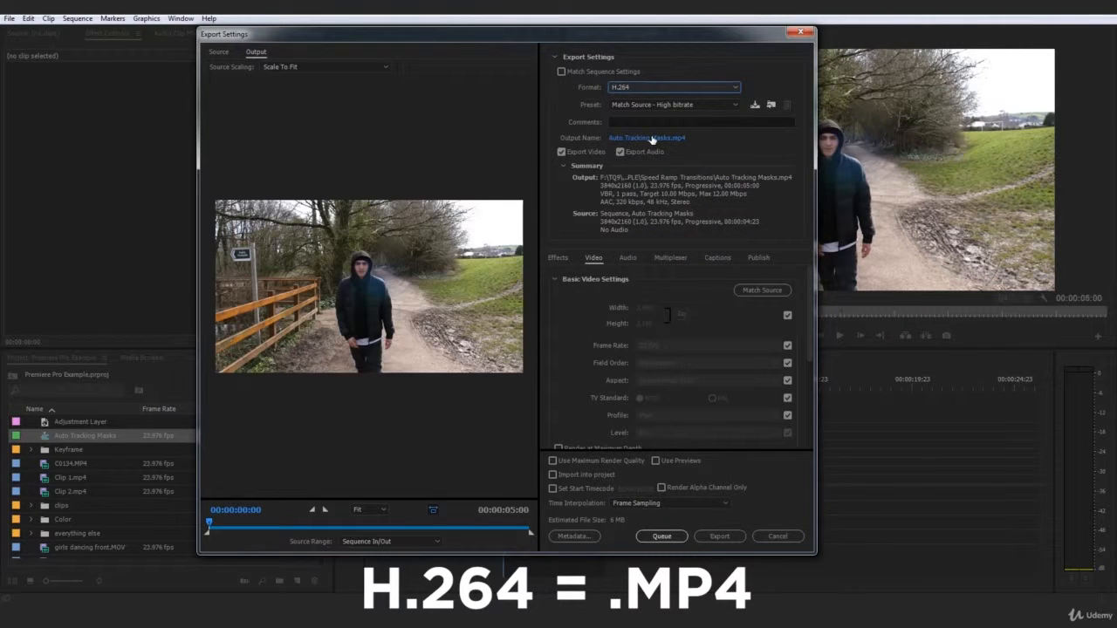
Set the export preset to YouTube 1080p HD.
left_click(673, 106)
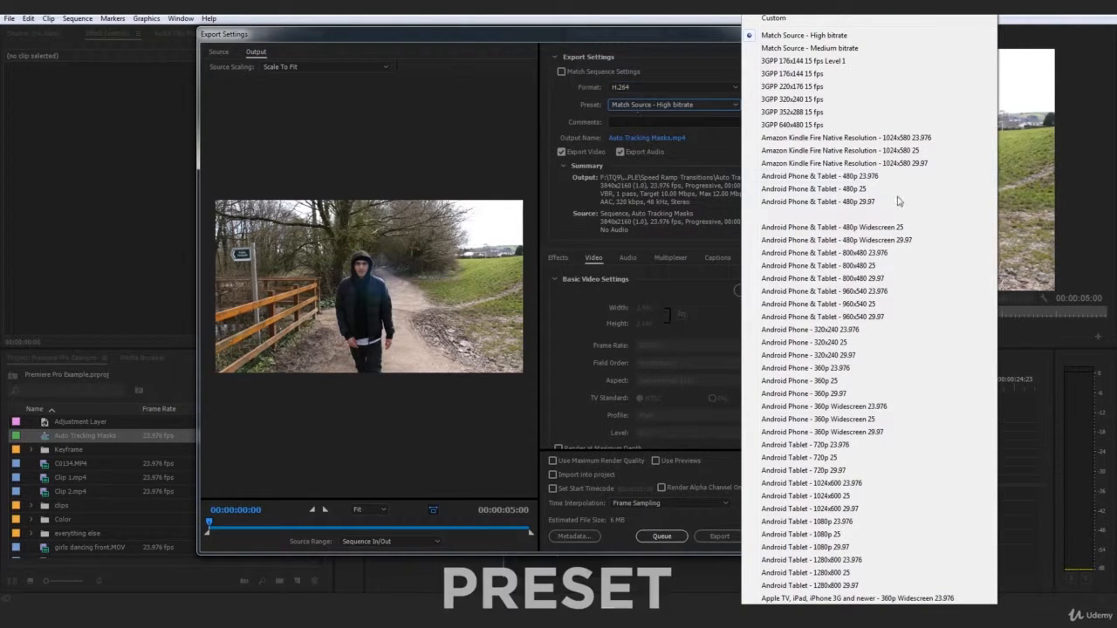
scroll(869, 308, "down", 5)
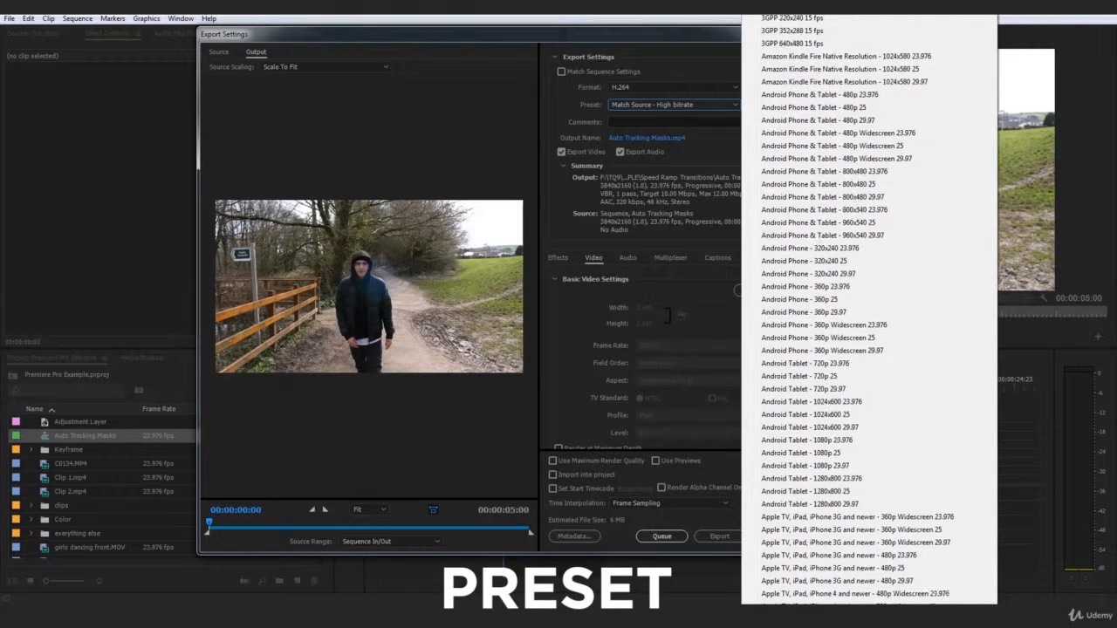
scroll(869, 309, "down", 20)
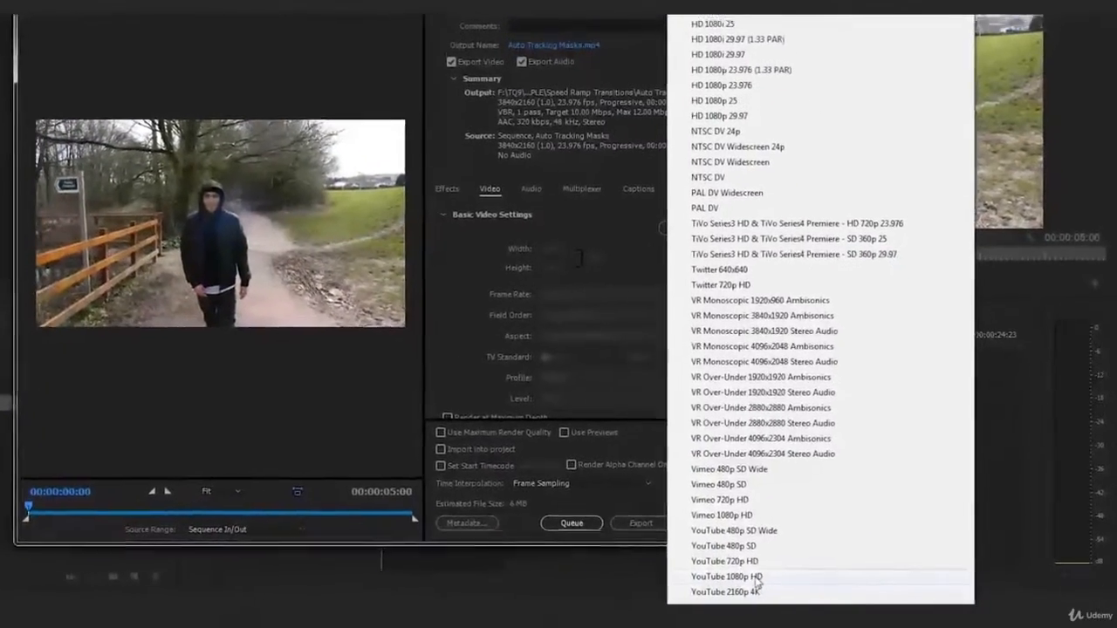
left_click(752, 578)
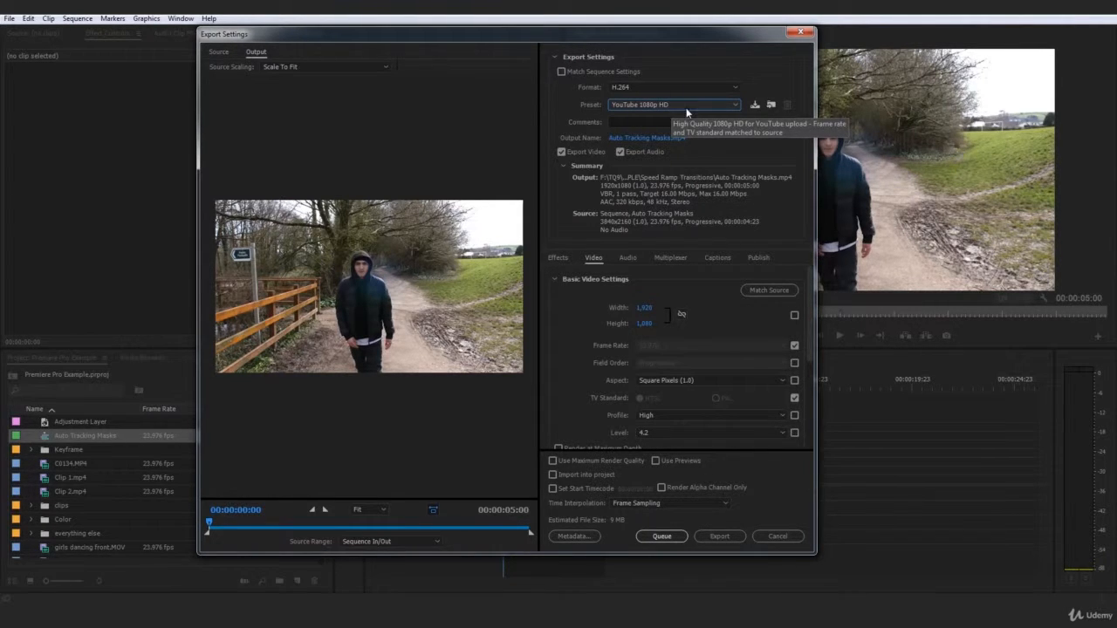
Enable Render at Maximum Depth, Use Maximum Render Quality and Use Previews for the export.
scroll(809, 302, "down", 3)
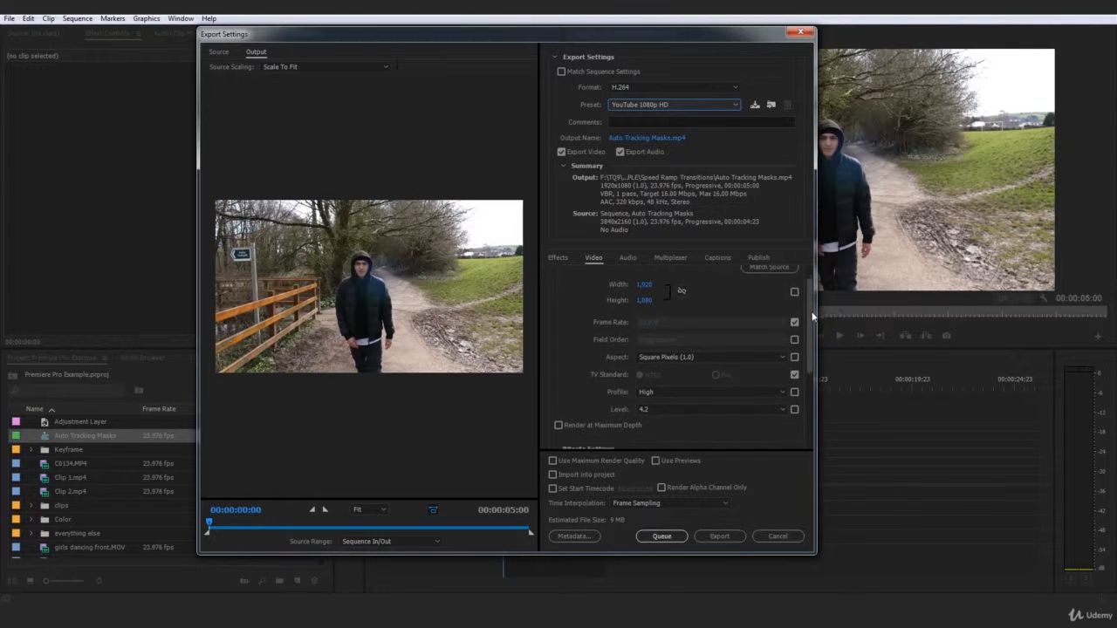
left_click(601, 372)
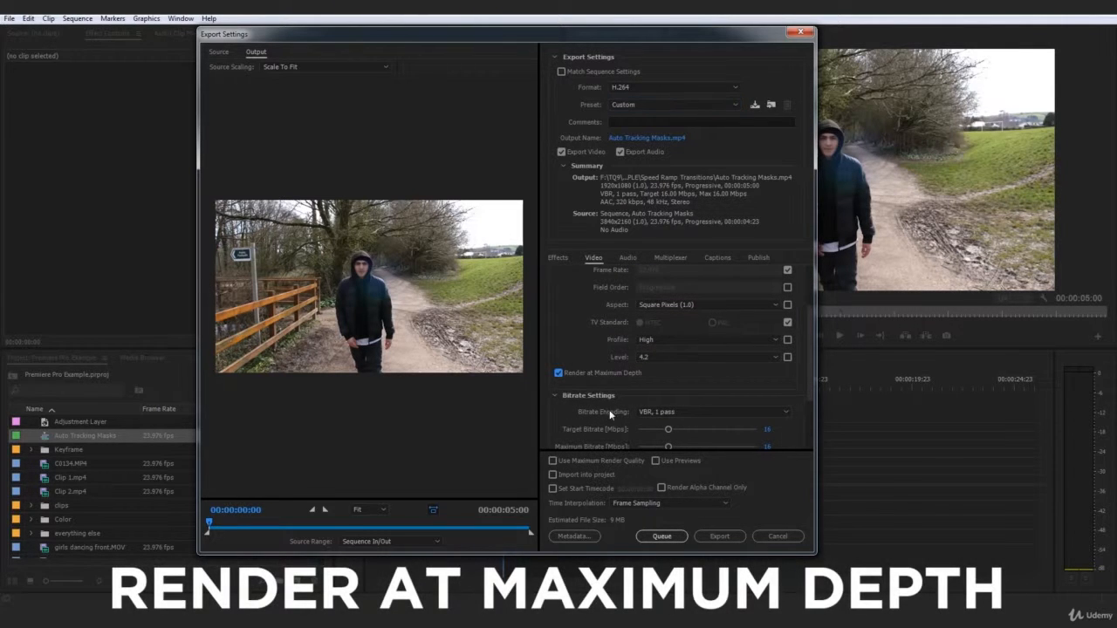
left_click(620, 461)
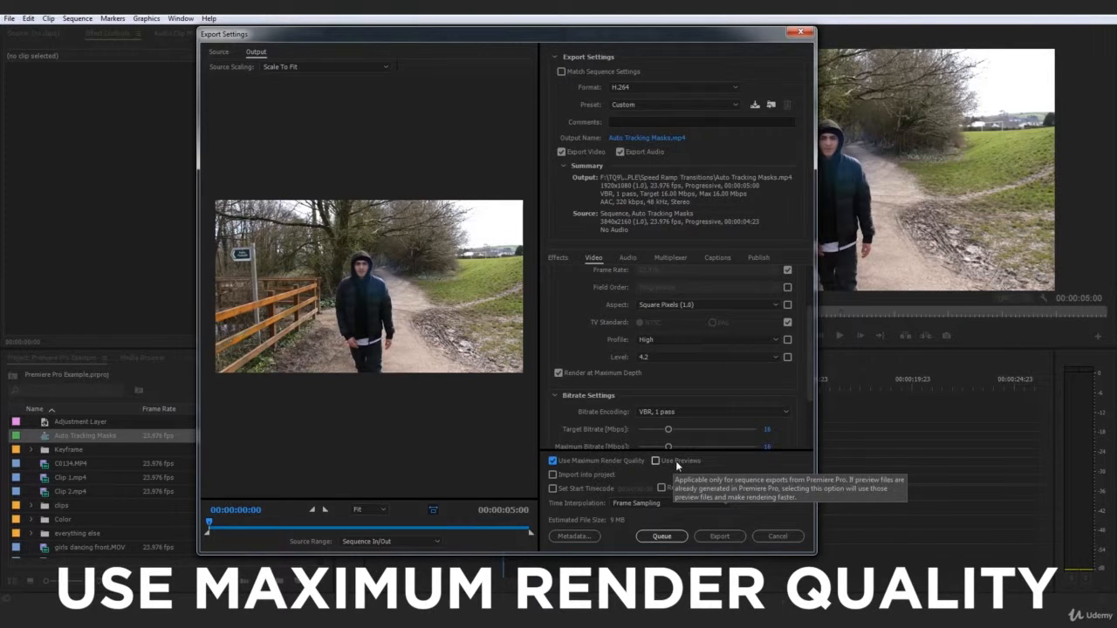
left_click(675, 461)
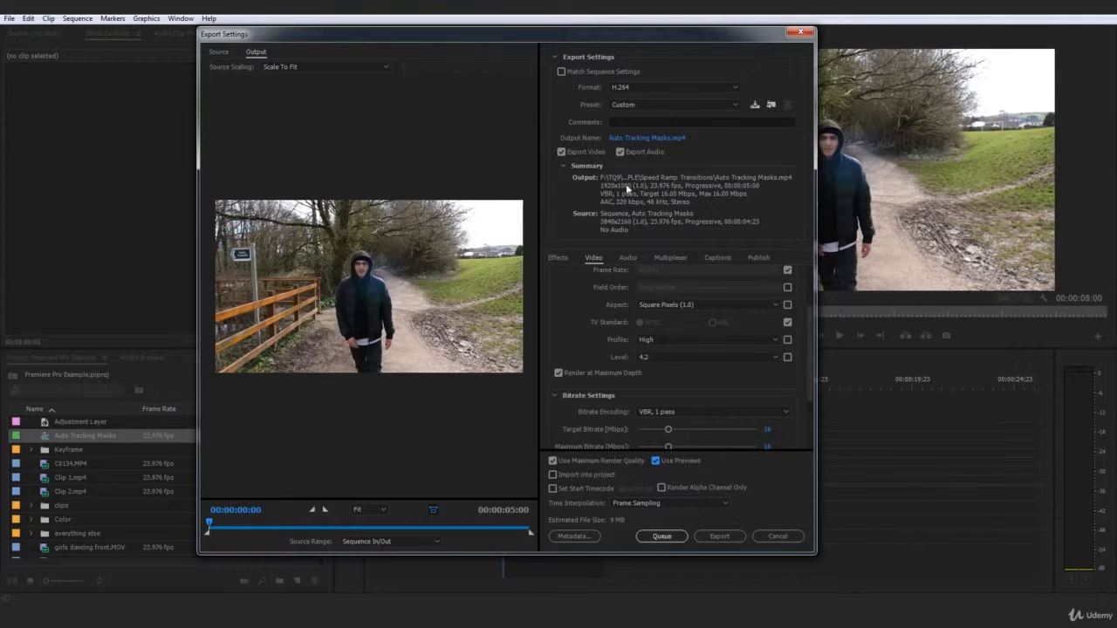
Name the output file YouTube Exercise Export in the EXAMPLE folder and export the video.
left_click(661, 140)
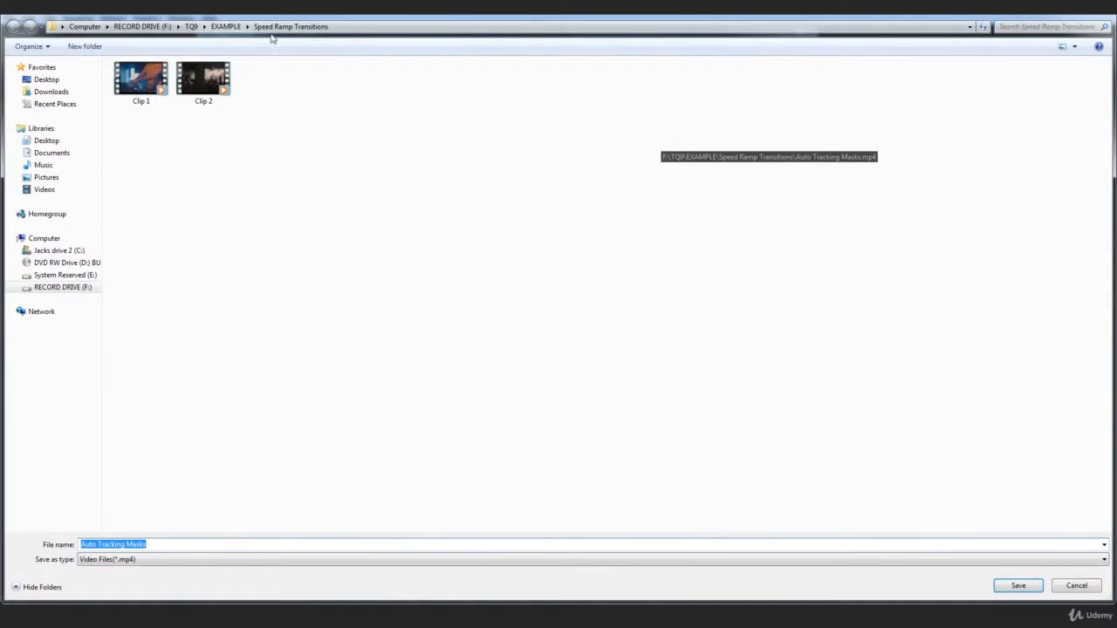
left_click(227, 28)
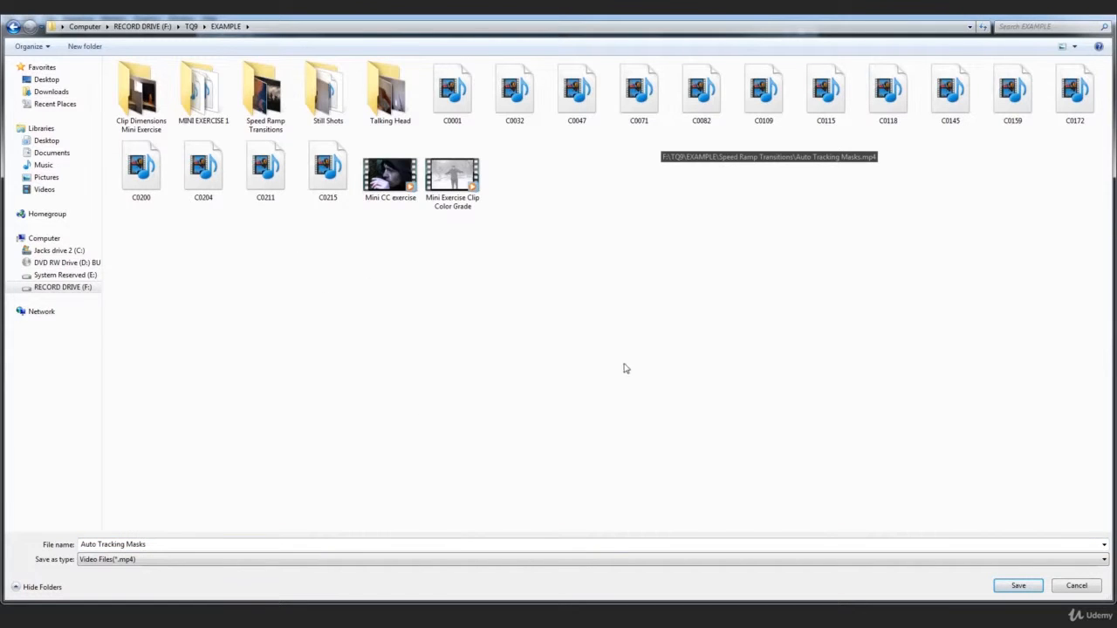
left_click(217, 545)
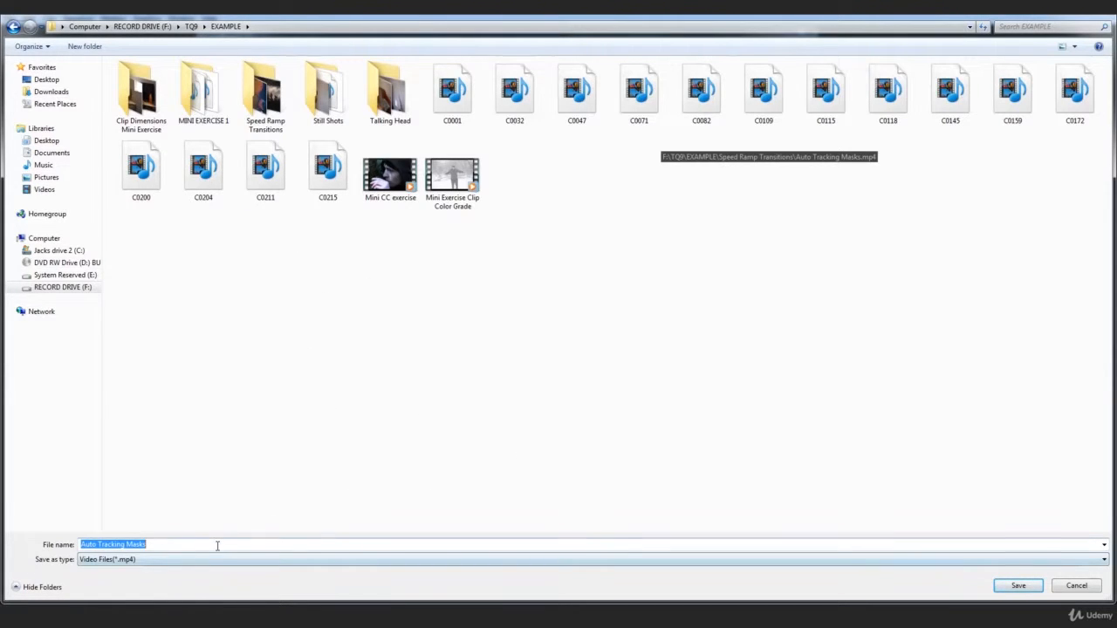
type("Y")
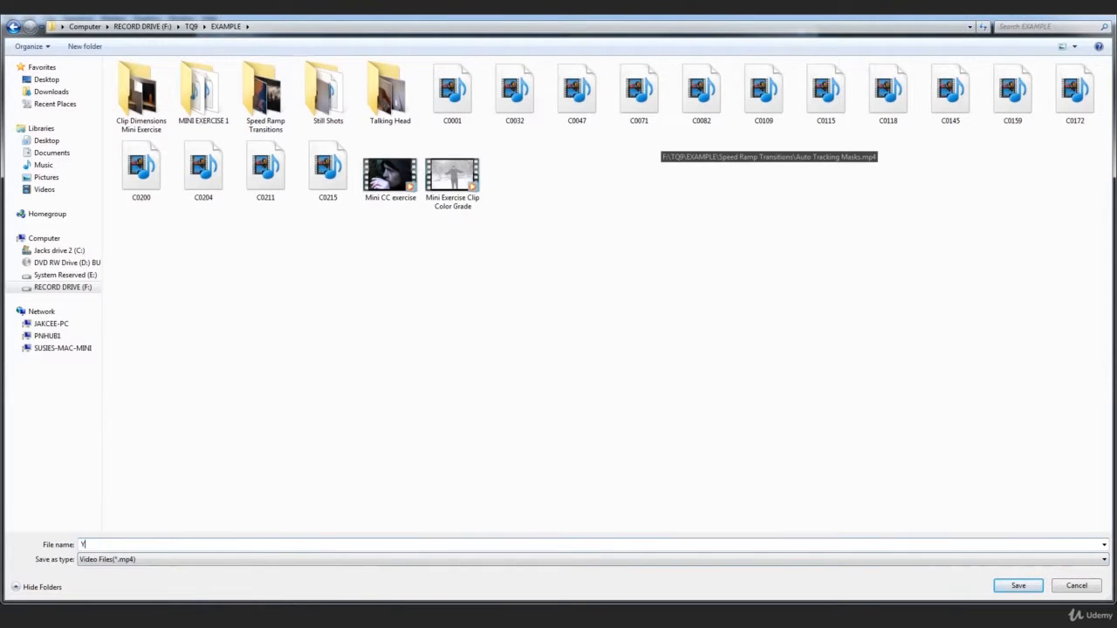
type("ouTube Exercise Export")
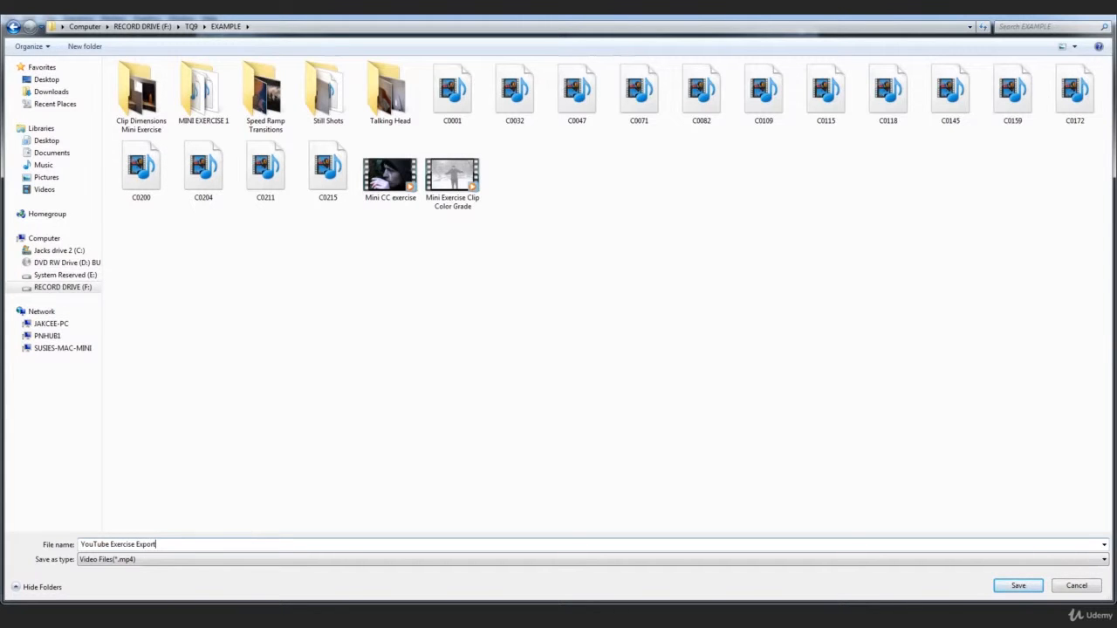
key("Return")
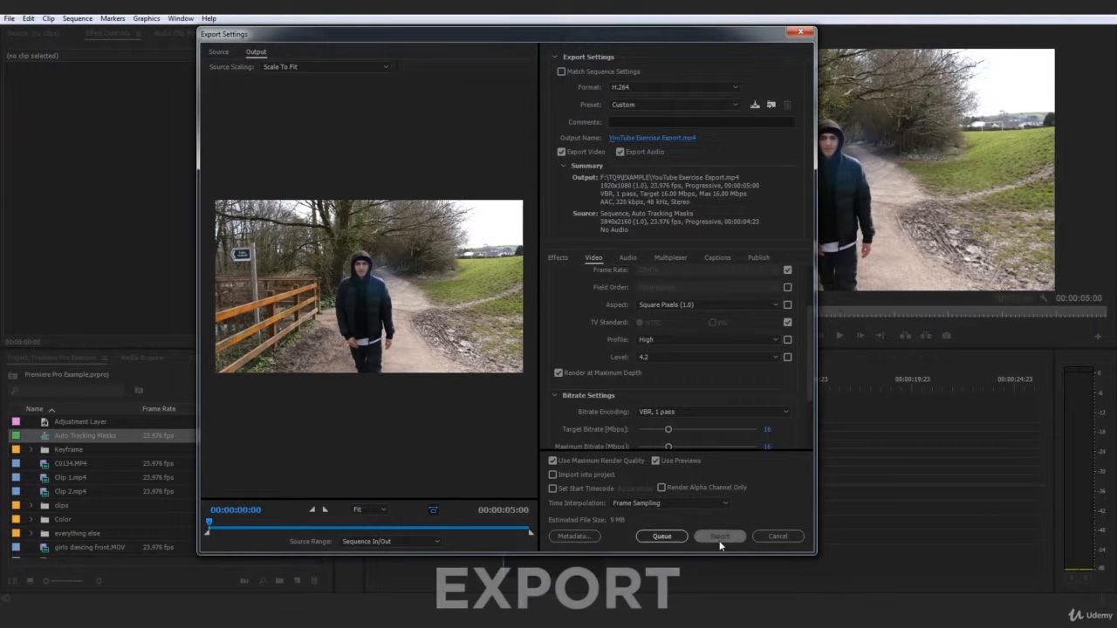
left_click(719, 536)
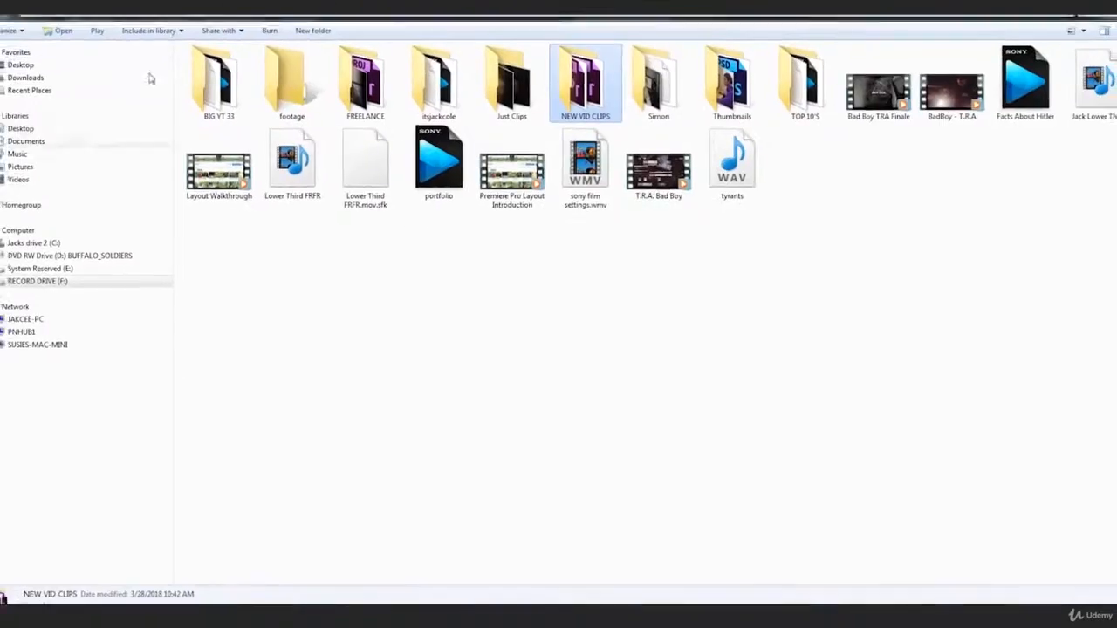
In Windows Explorer, open the TQ9 EXAMPLE folder on RECORD DRIVE (F:) and locate the YouTube Exercise Export video.
left_click(53, 282)
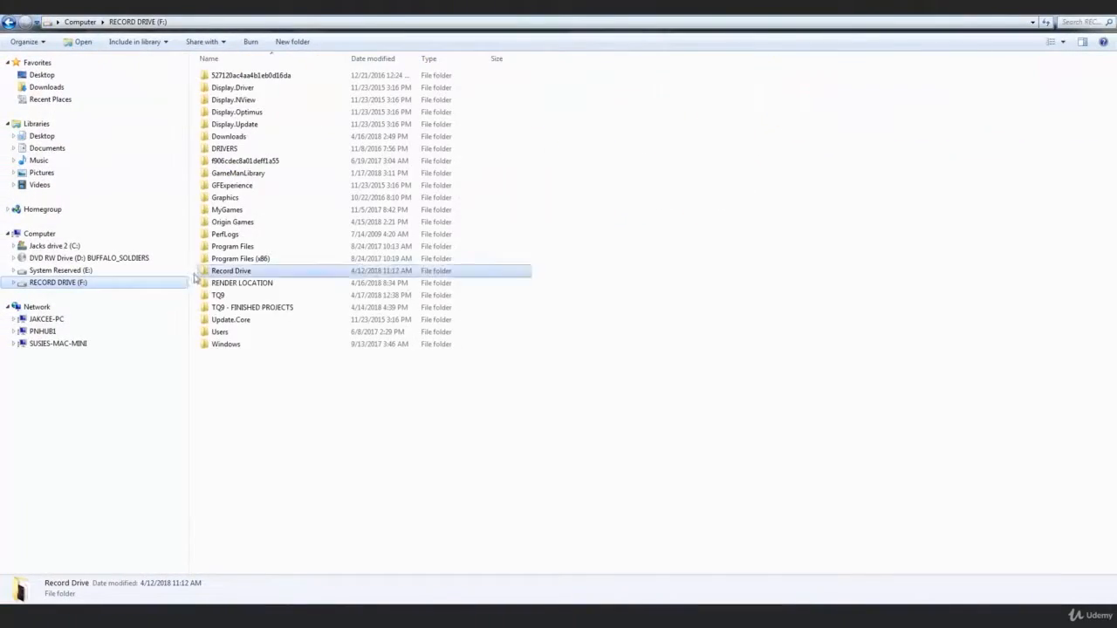
double_click(247, 296)
double_click(583, 91)
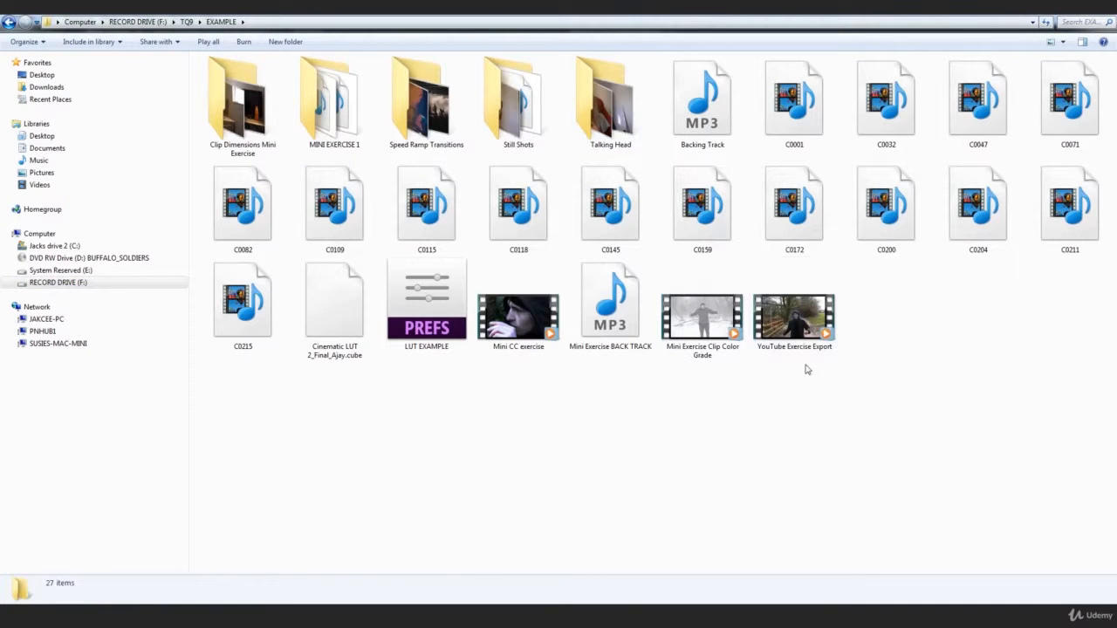
left_click(805, 342)
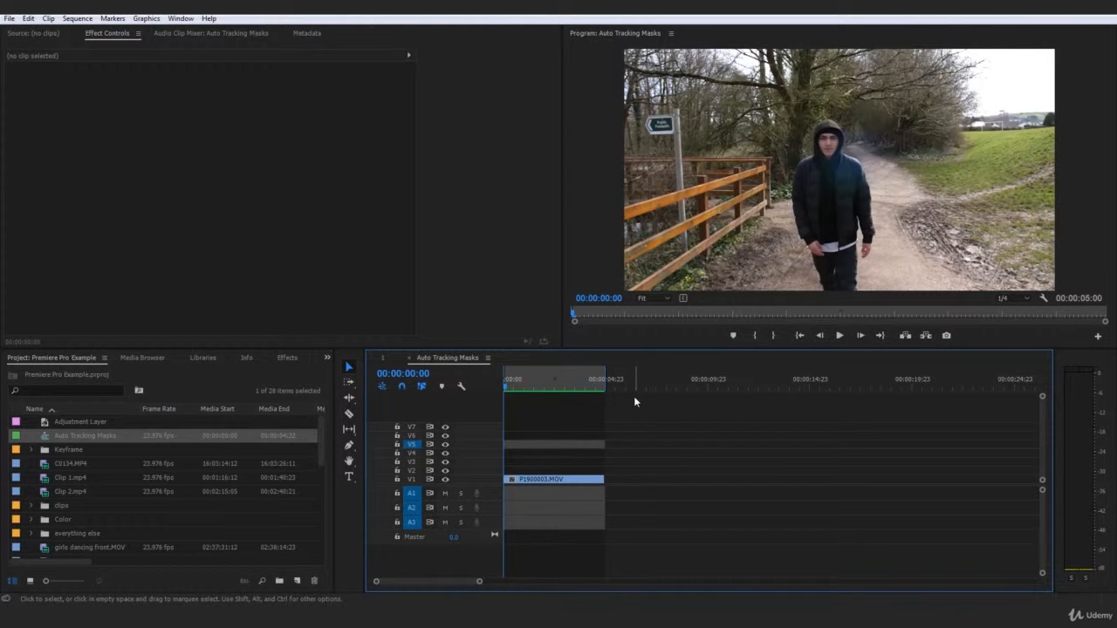
Set the Auto Tracking Masks sequence's frame size to 640 by 640 and accept the deletion of its preview files.
left_click(524, 386)
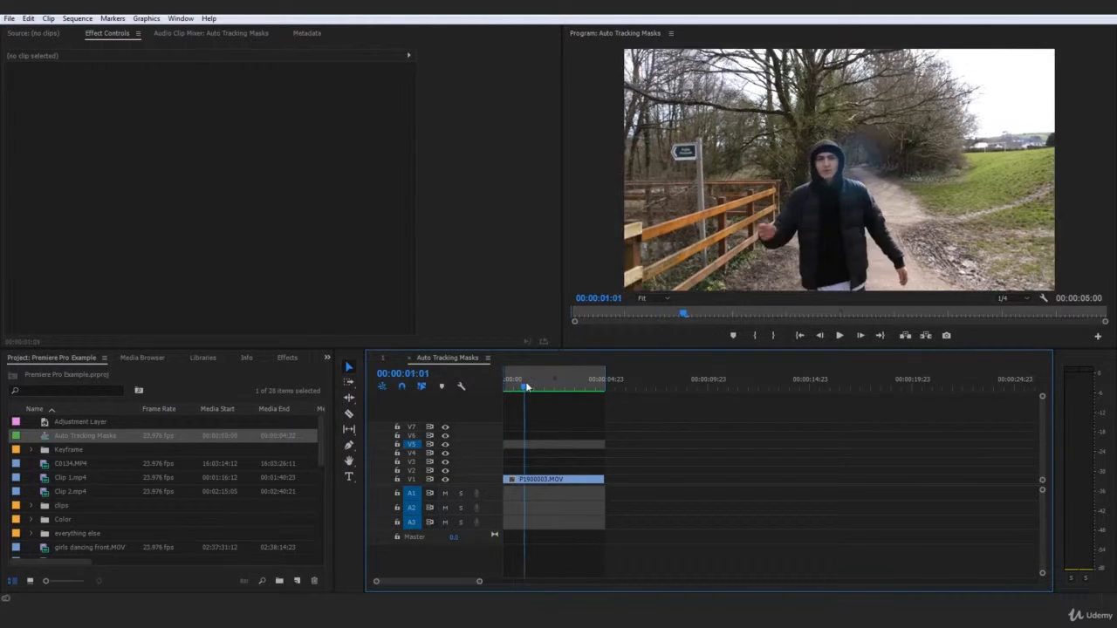
left_click_drag(527, 387, 503, 387)
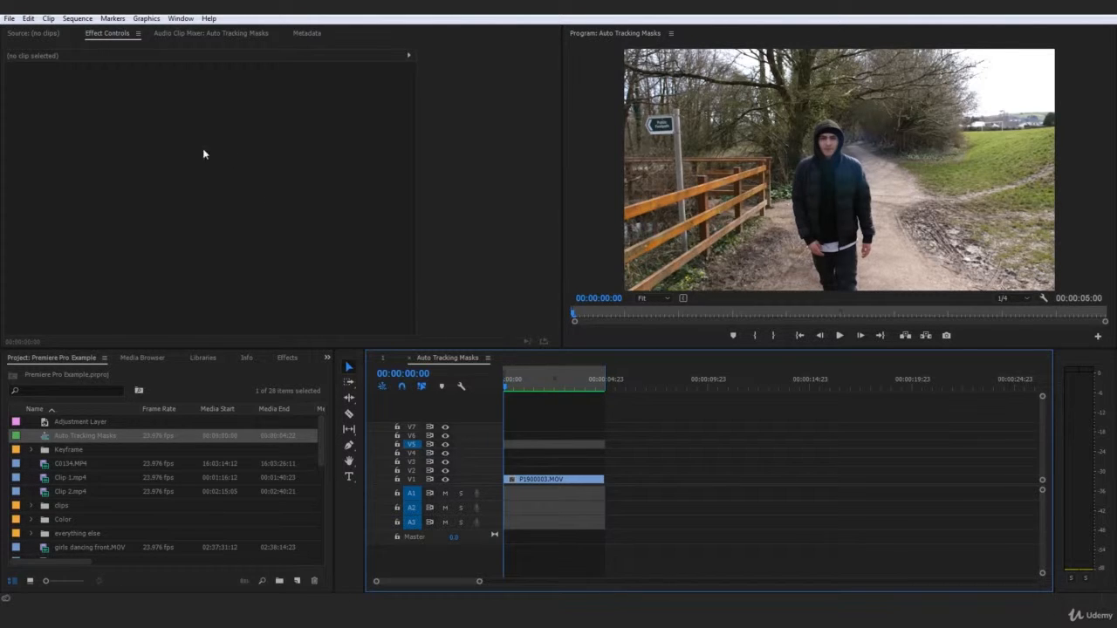
left_click(77, 19)
left_click(84, 20)
left_click(76, 19)
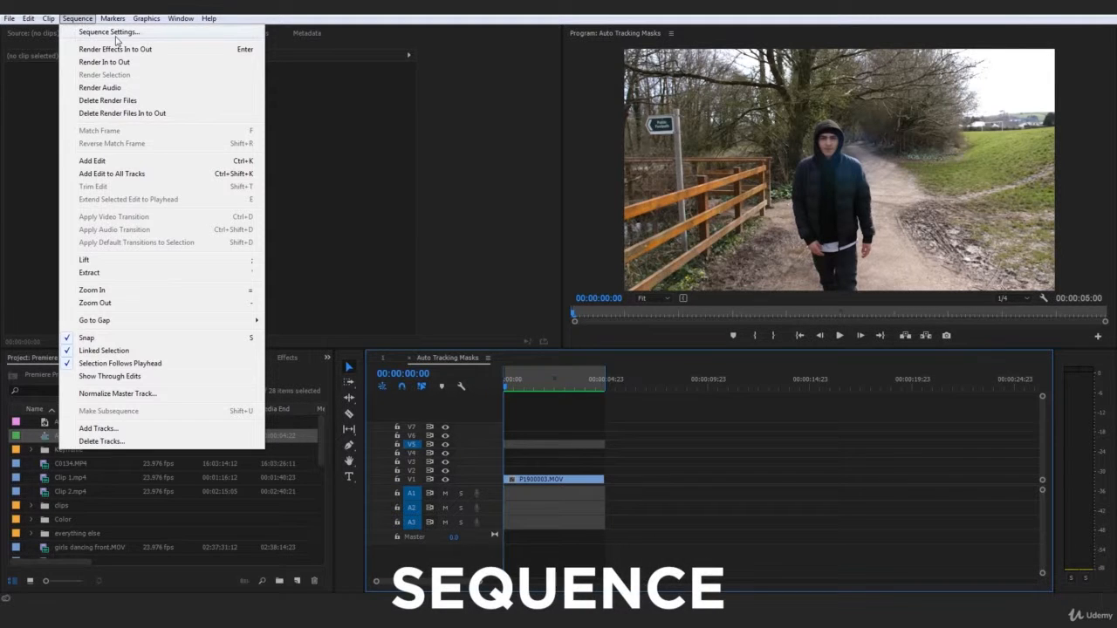
left_click(112, 33)
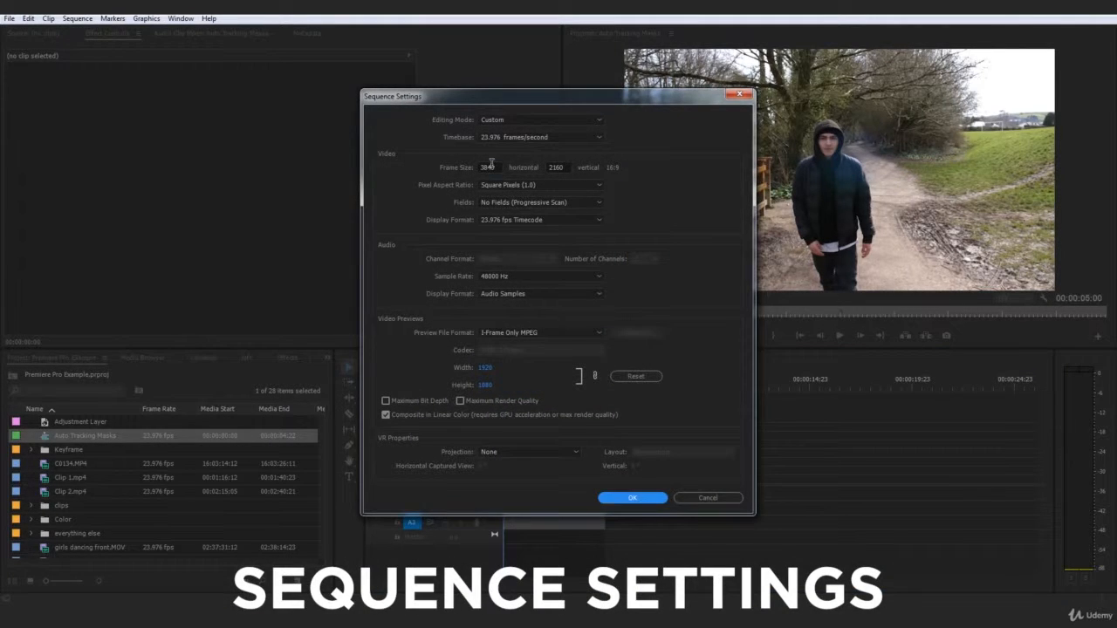
double_click(488, 167)
type("64")
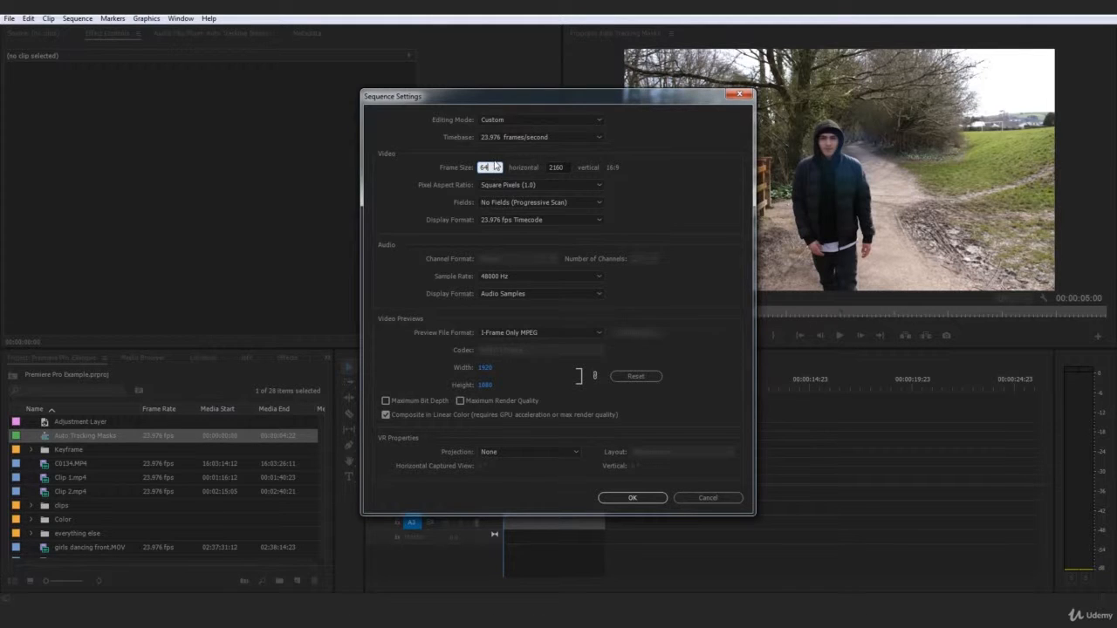
key("Tab")
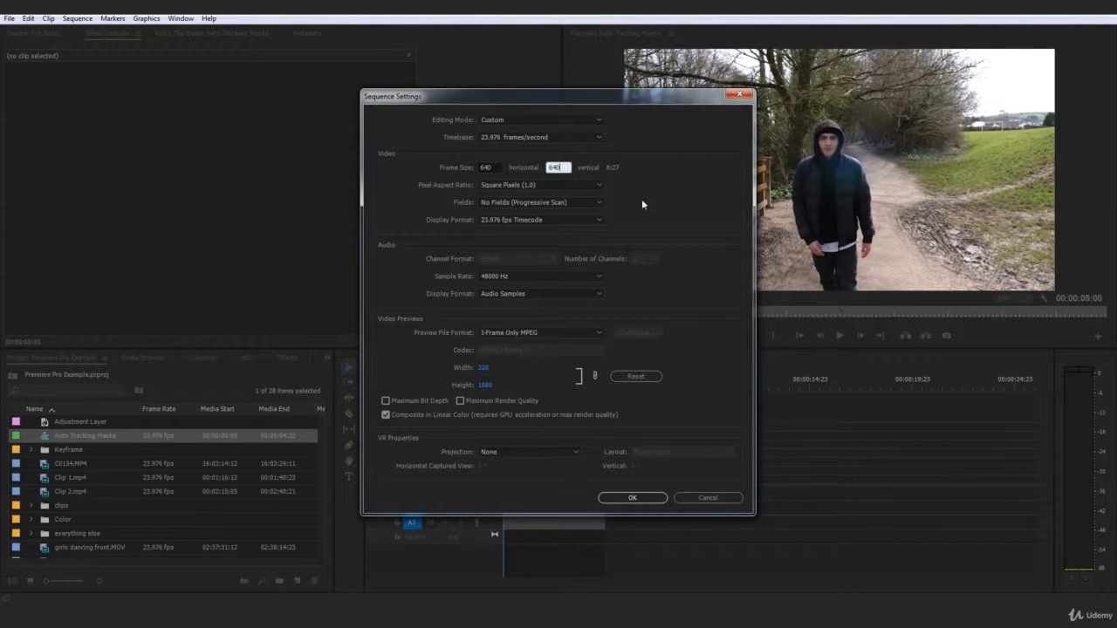
left_click(659, 495)
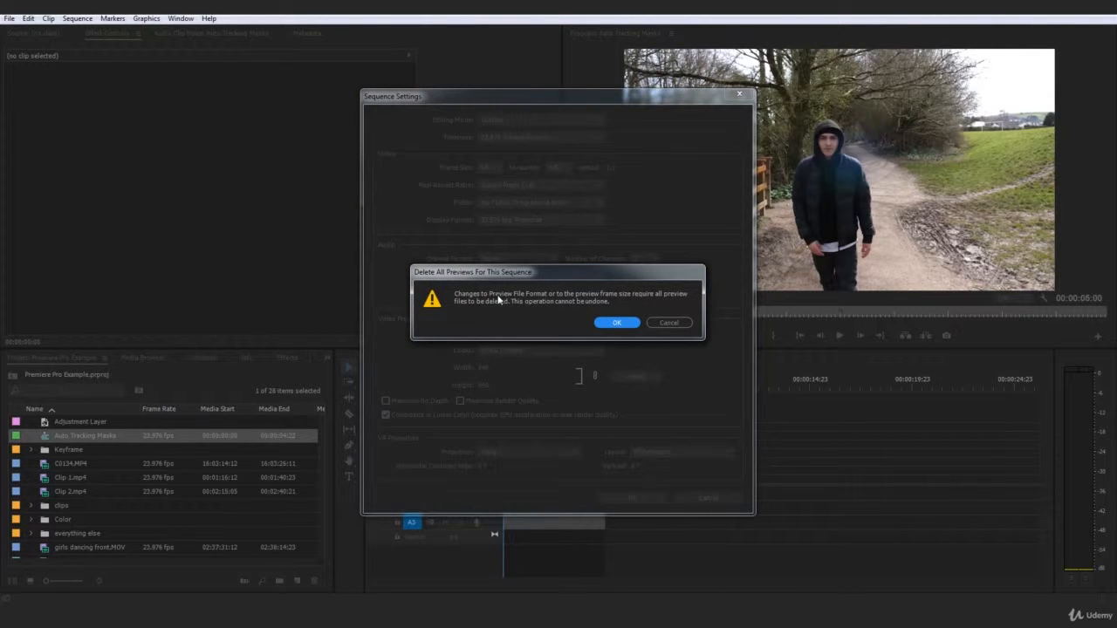
left_click(615, 323)
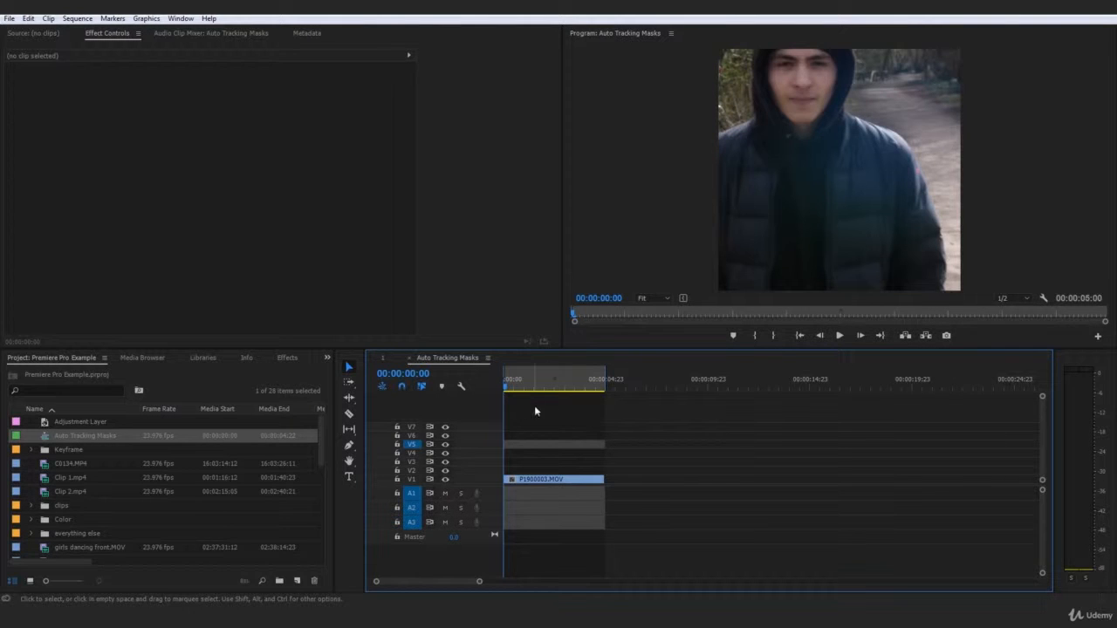
Scale the P1900003.MOV clip on track V1 down to 50 so more of the subject fits the square frame.
left_click(564, 481)
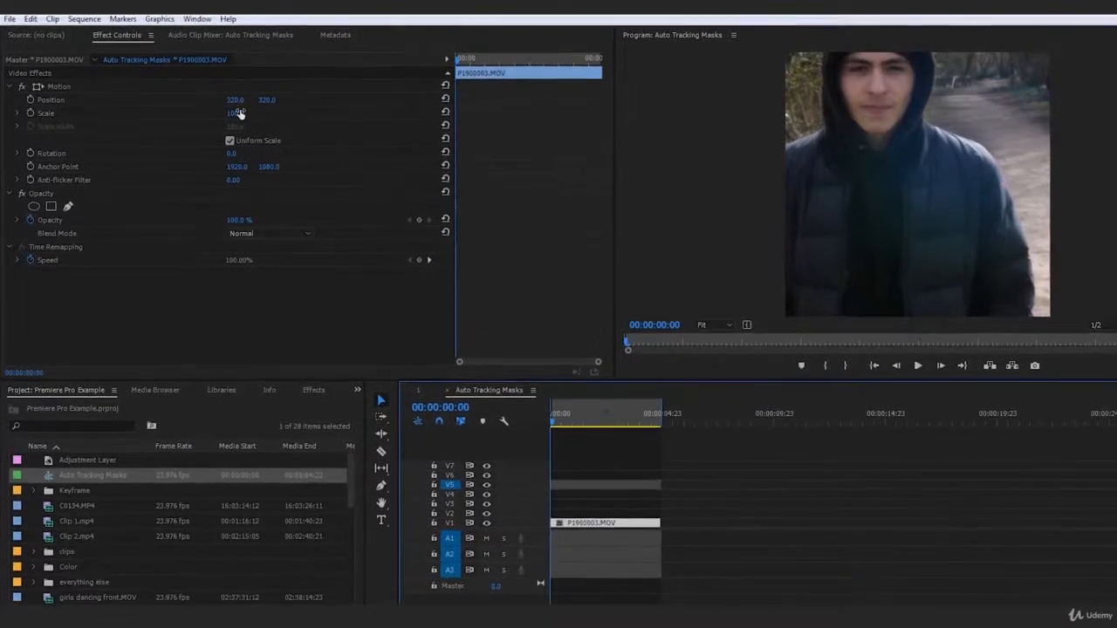
left_click_drag(251, 119, 216, 119)
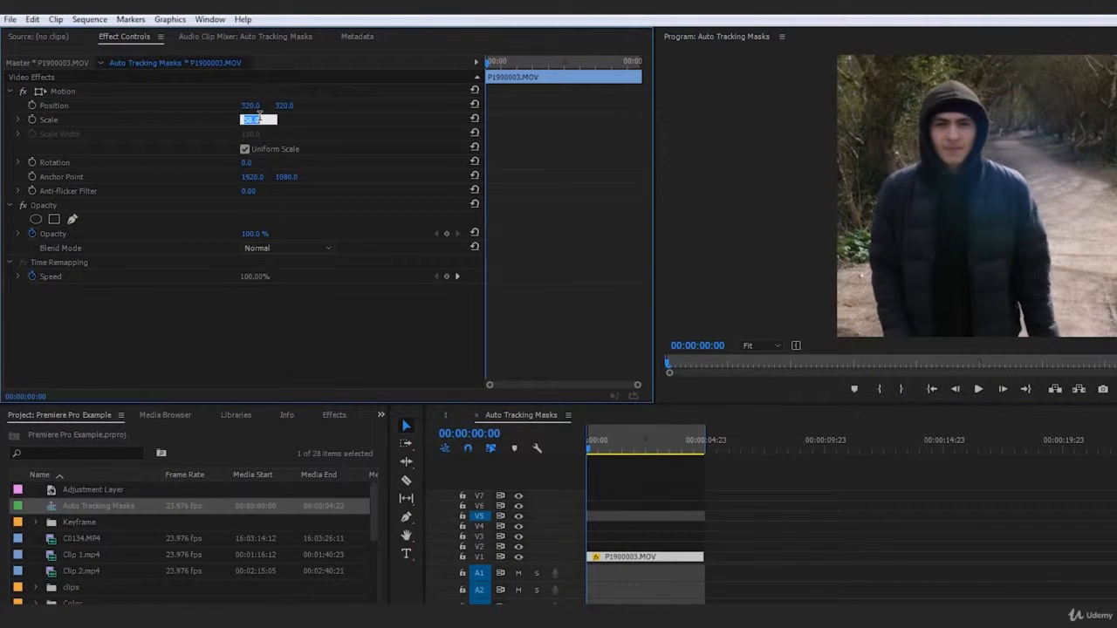
key("Return")
left_click(947, 545)
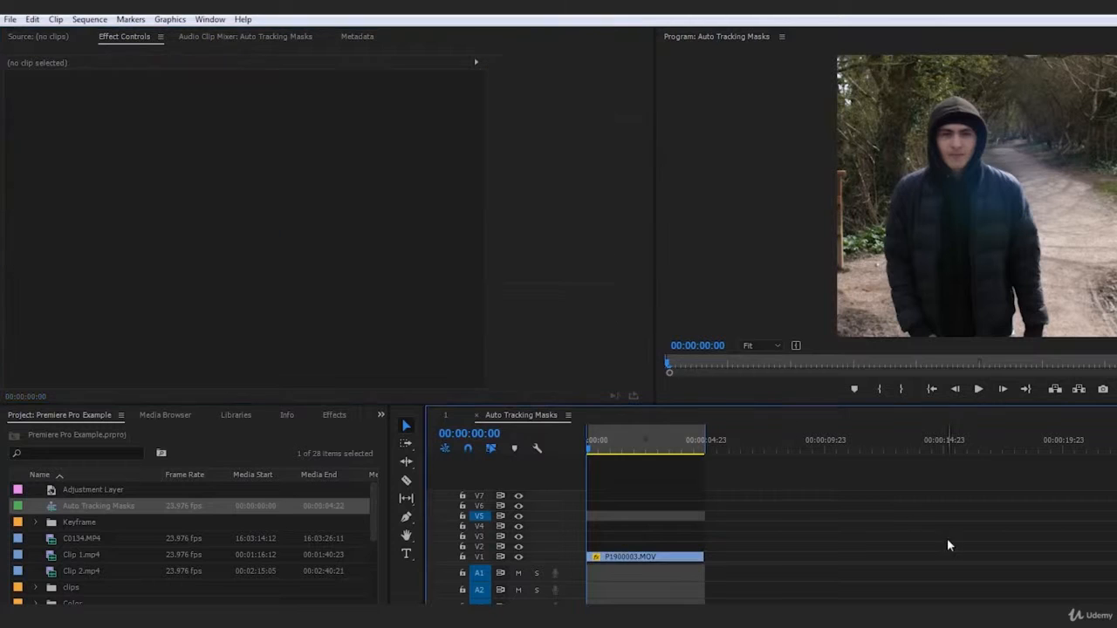
left_click(673, 556)
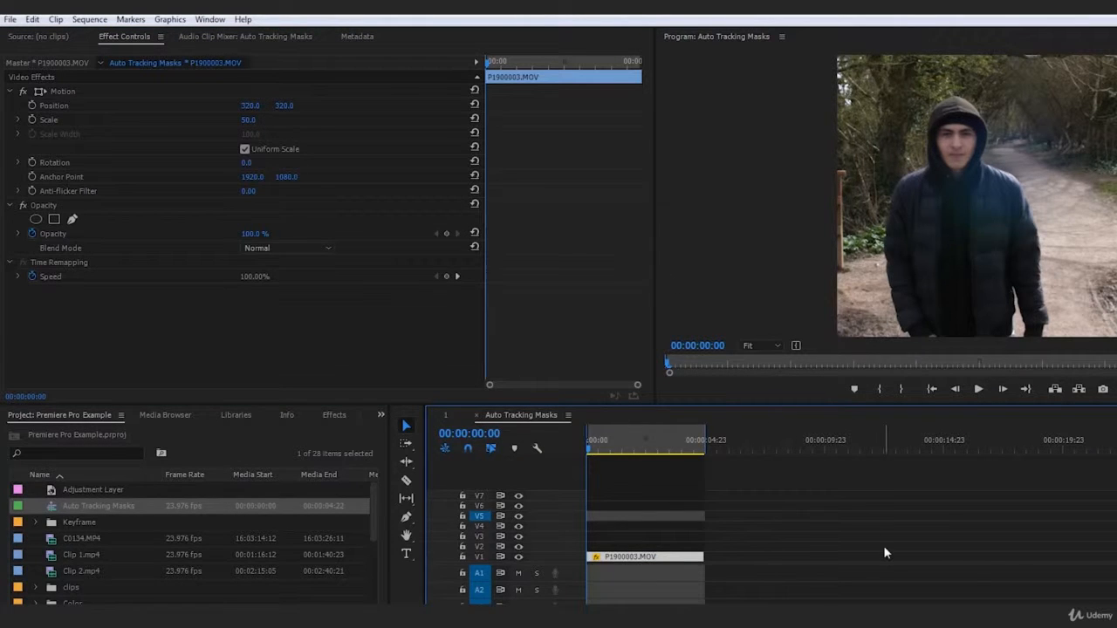
Render the resized sequence from In to Out and play it back to check the framing.
key("space")
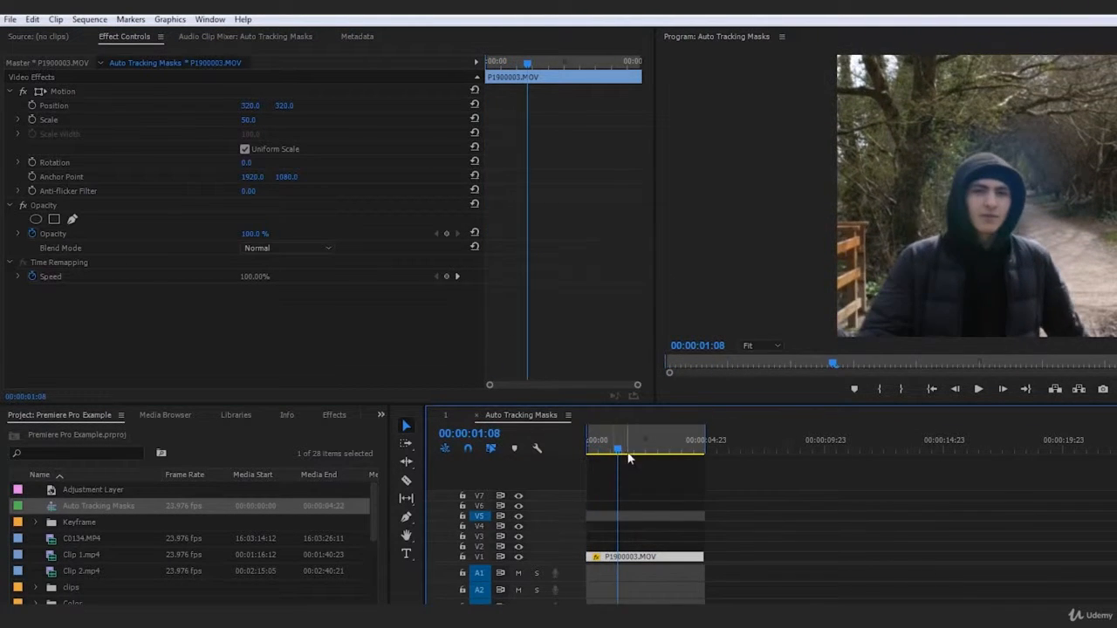
key("Home")
left_click(90, 20)
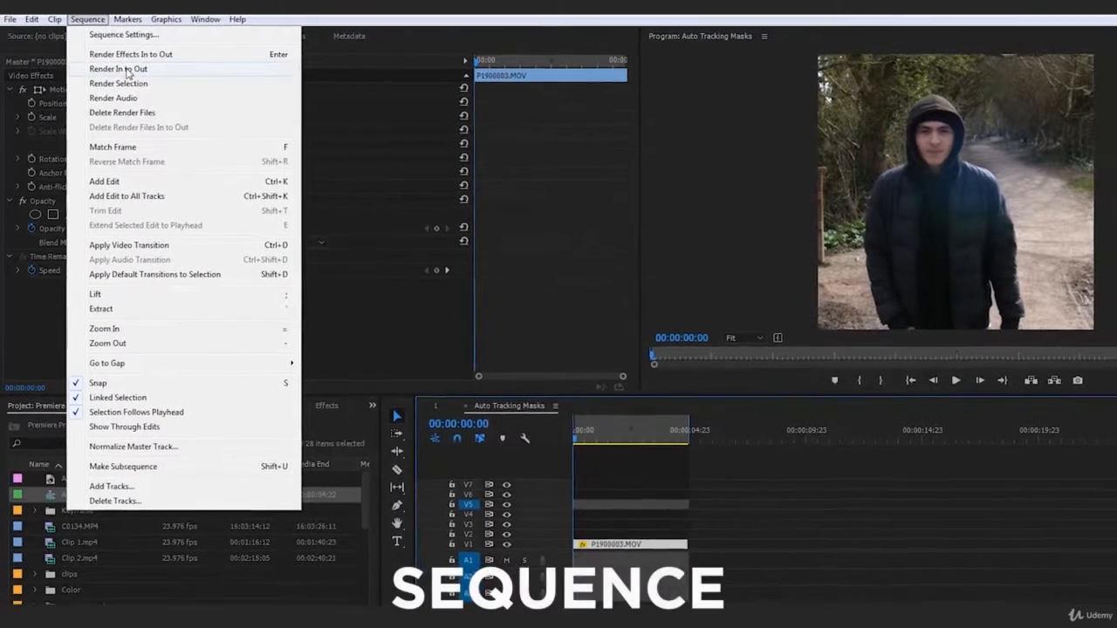
left_click(178, 70)
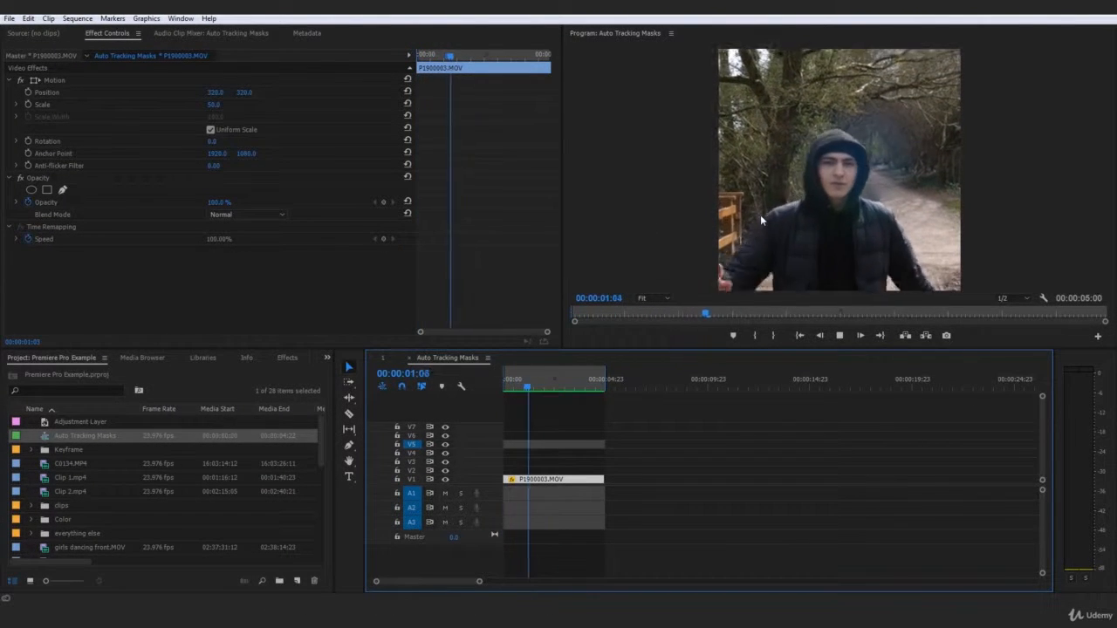
key("space")
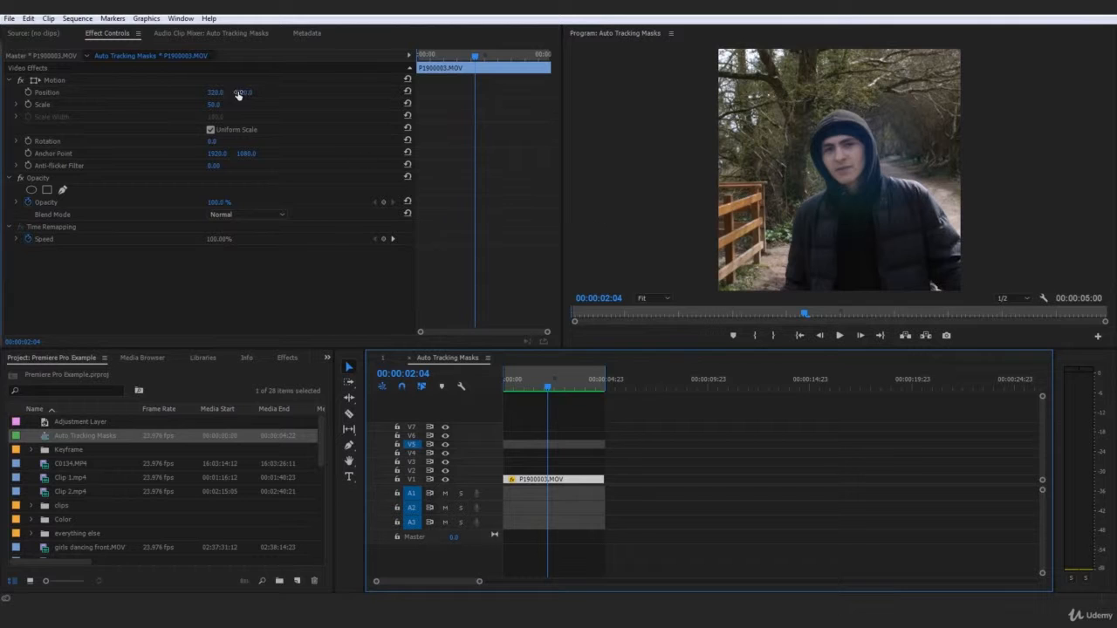
Set the P1900003.MOV clip's vertical position to 193, render In to Out again and play back the result.
left_click_drag(239, 94, 188, 94)
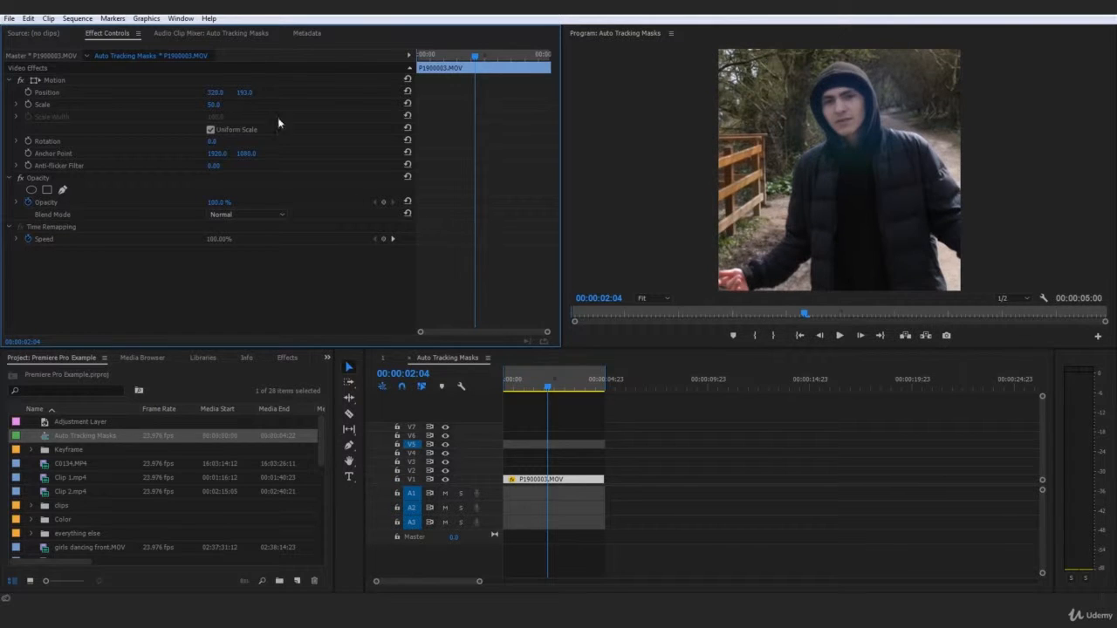
left_click(77, 18)
left_click(105, 60)
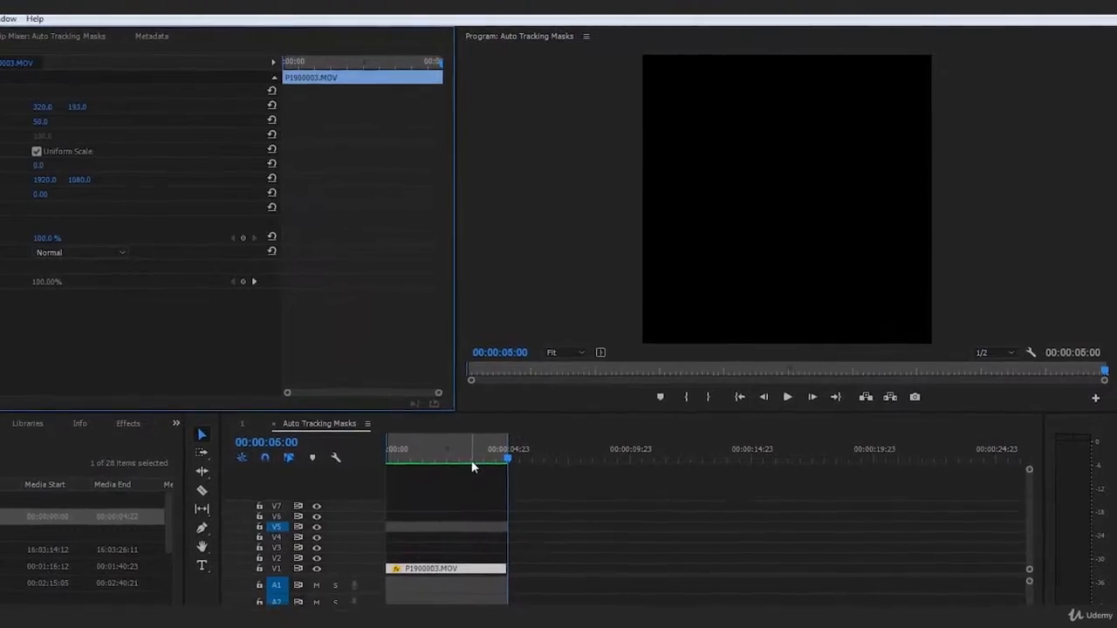
key("space")
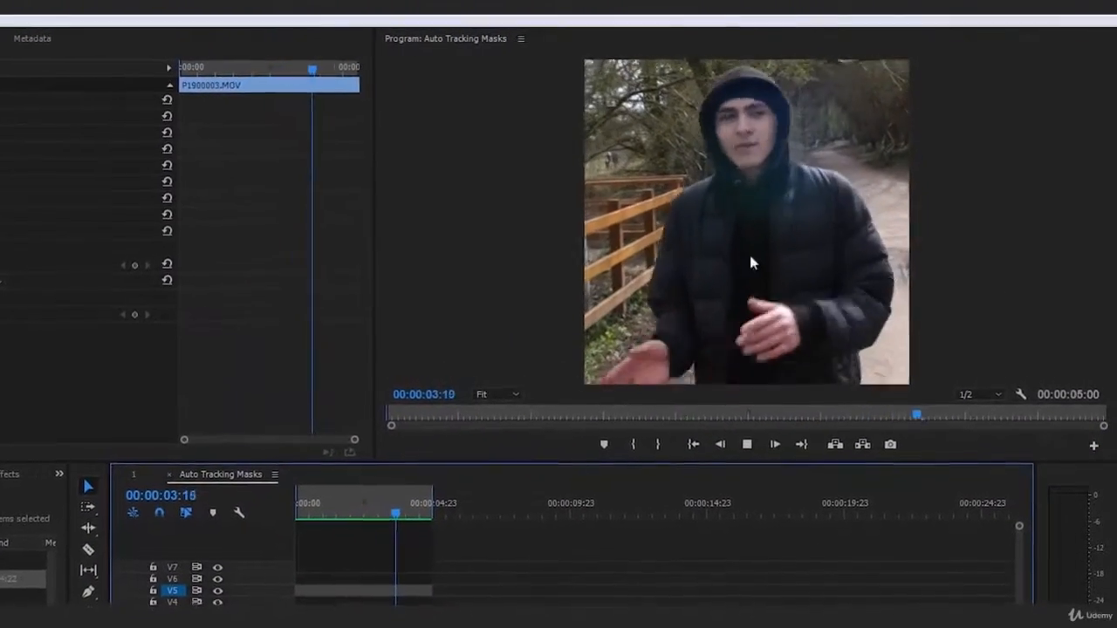
left_click(298, 514)
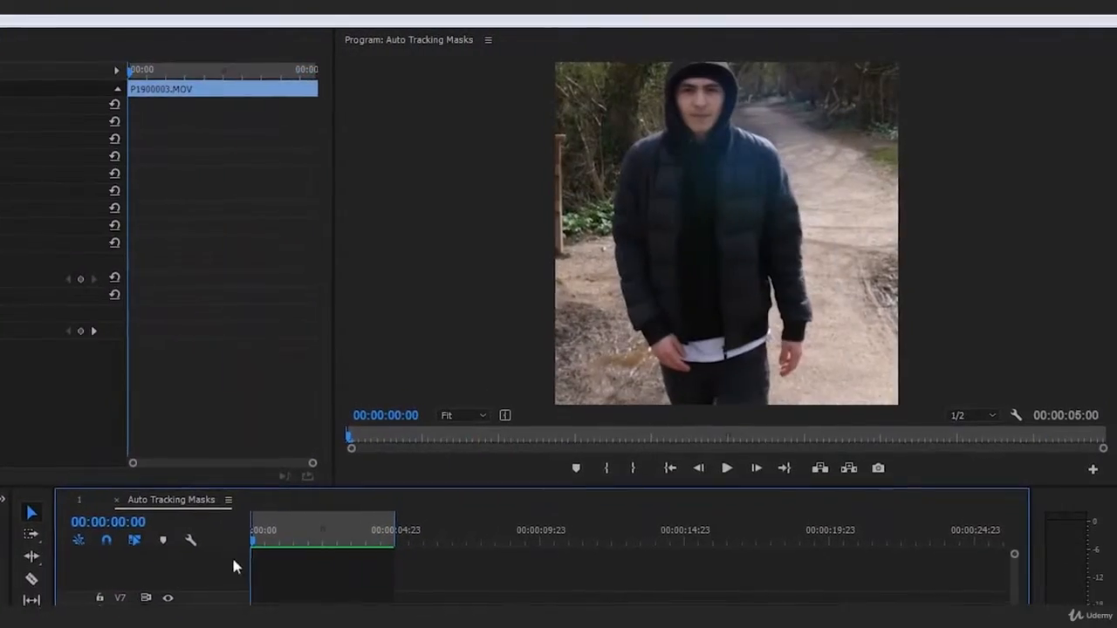
key("space")
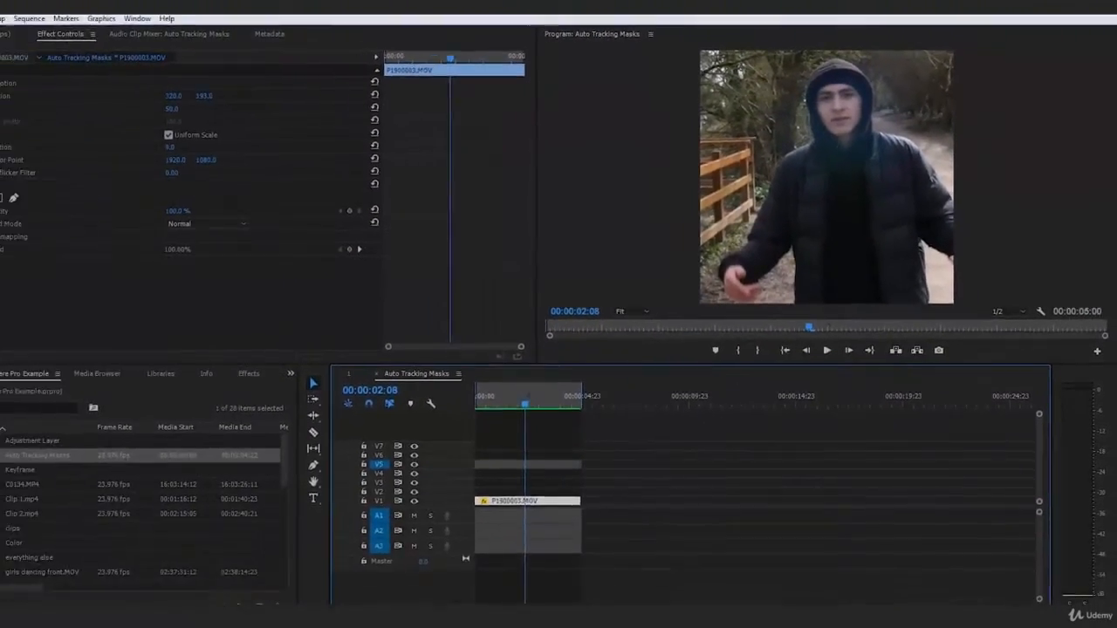
Start a media export of the square sequence and choose the Twitter 640x640 preset.
left_click(9, 18)
mouse_move(157, 347)
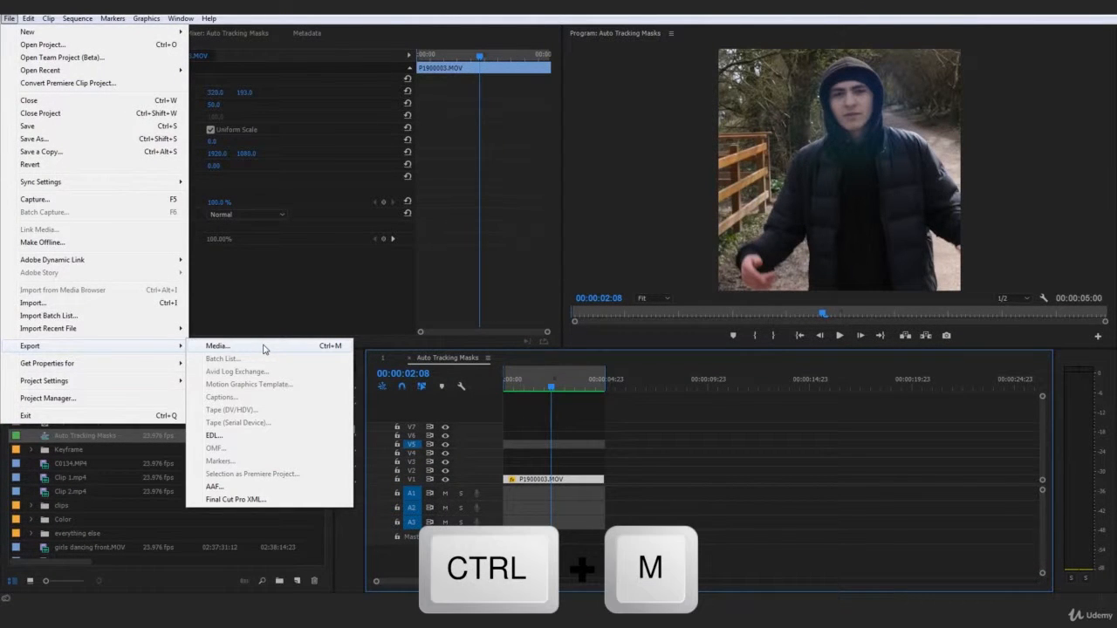
left_click(263, 348)
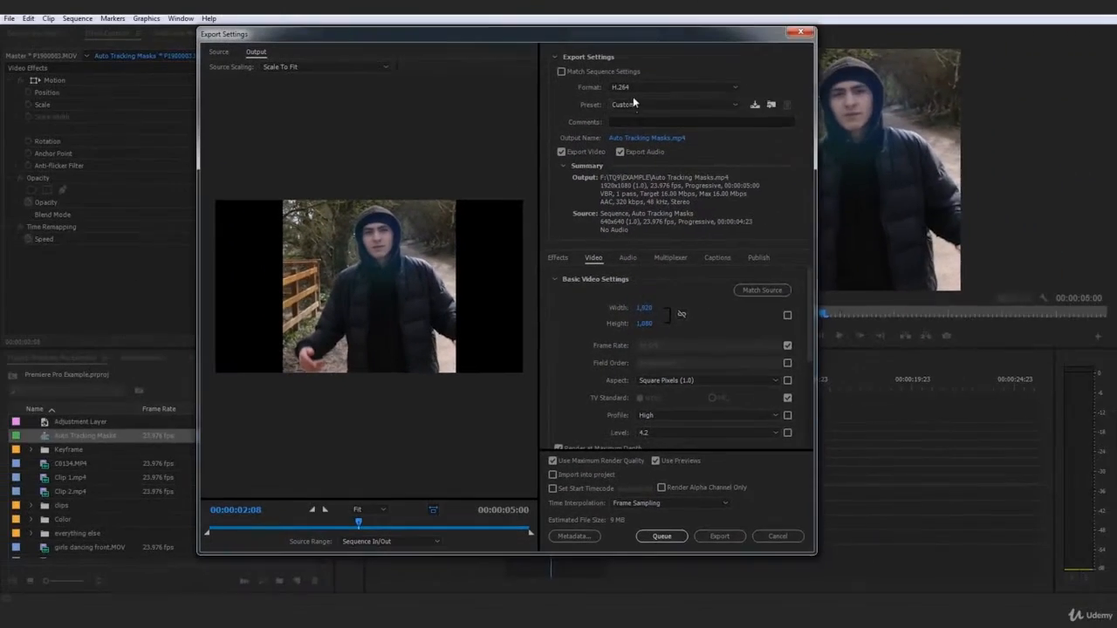
left_click(635, 104)
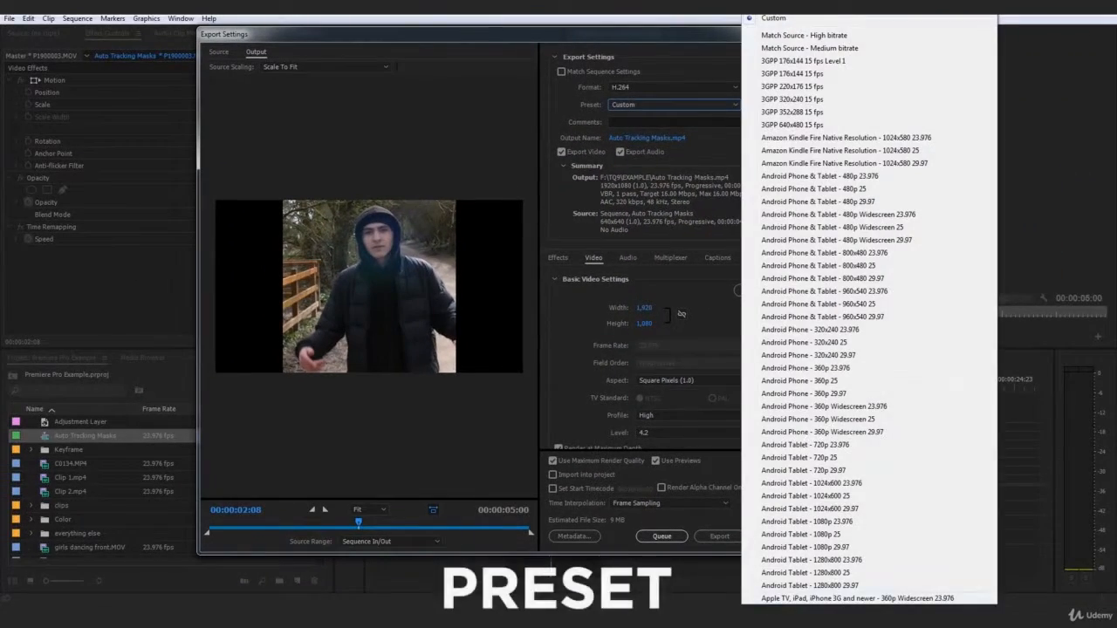
scroll(869, 306, "down", 12)
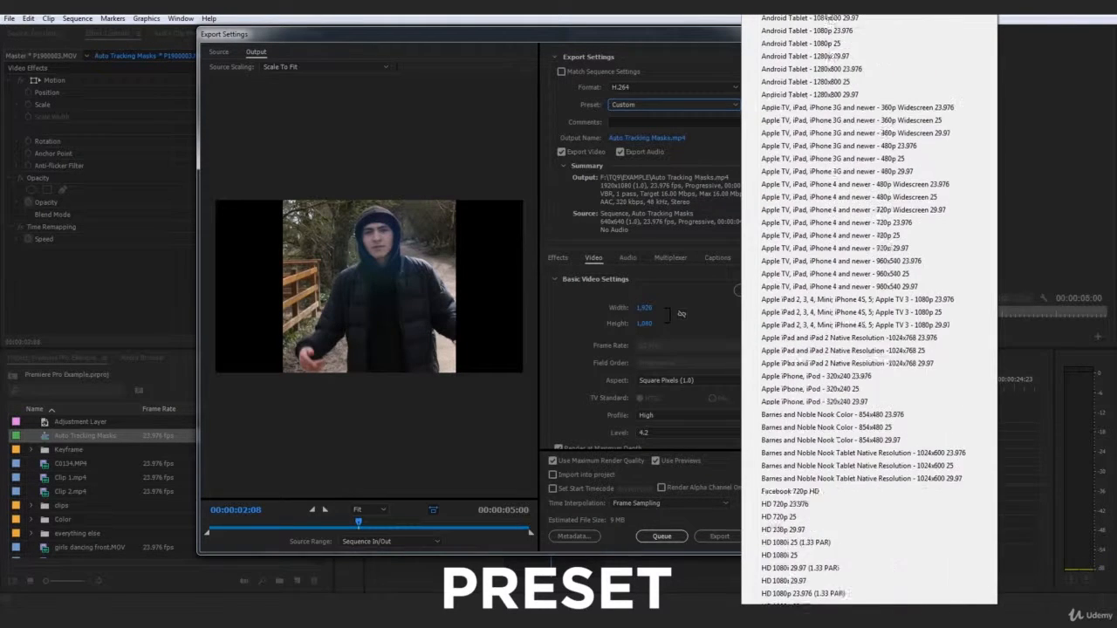
scroll(869, 306, "down", 10)
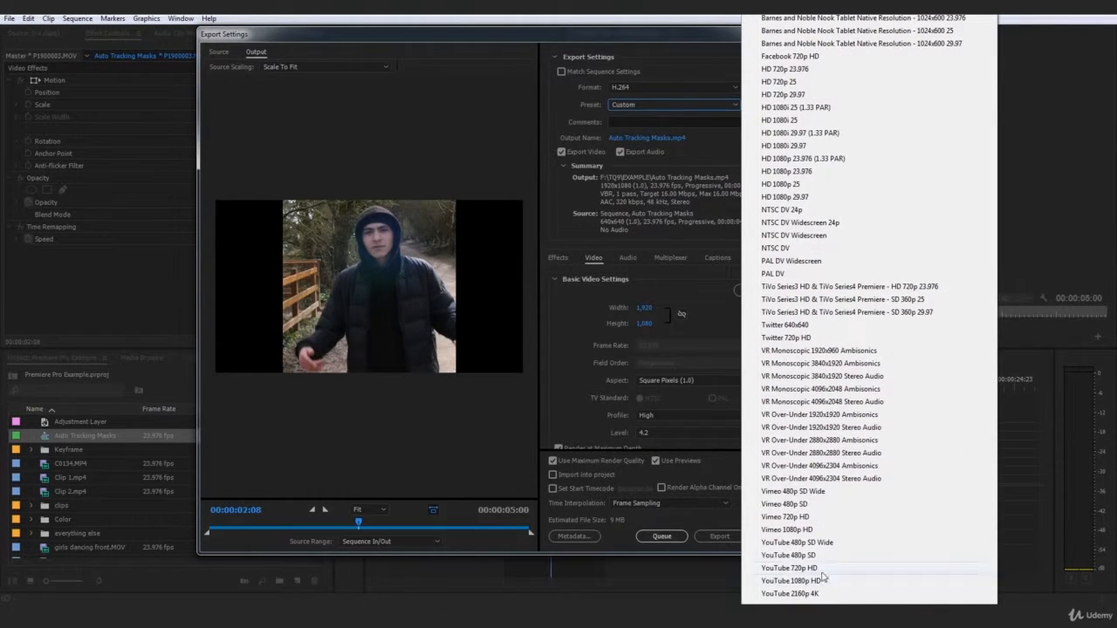
left_click(799, 326)
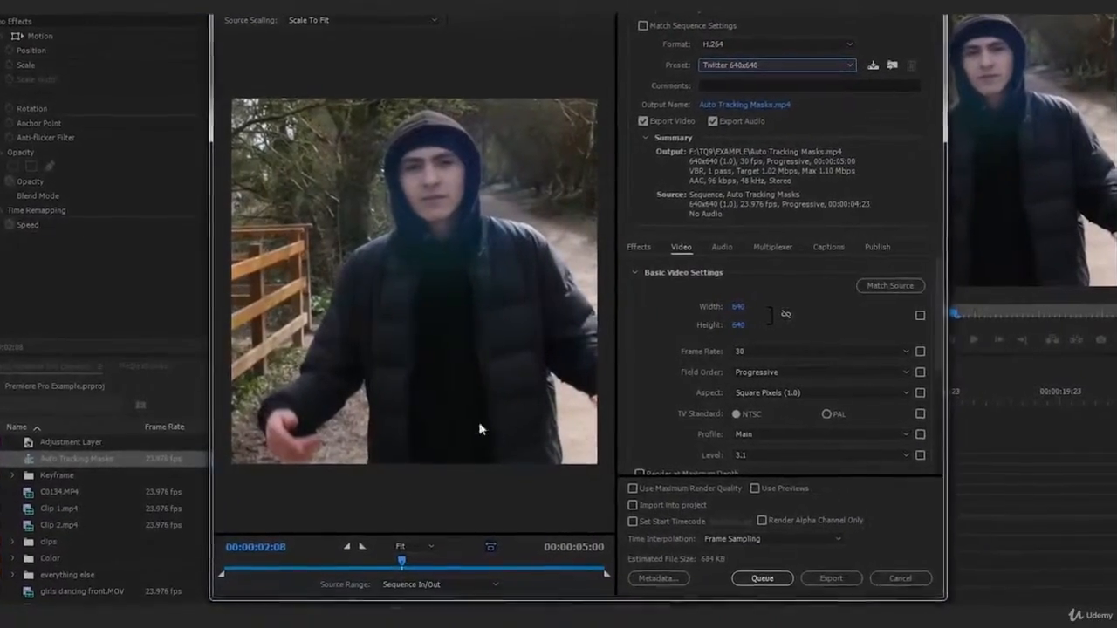
Move the export preview to the start and enable Use Previews, Use Maximum Render Quality and Render at Maximum Depth.
left_click_drag(417, 580, 228, 580)
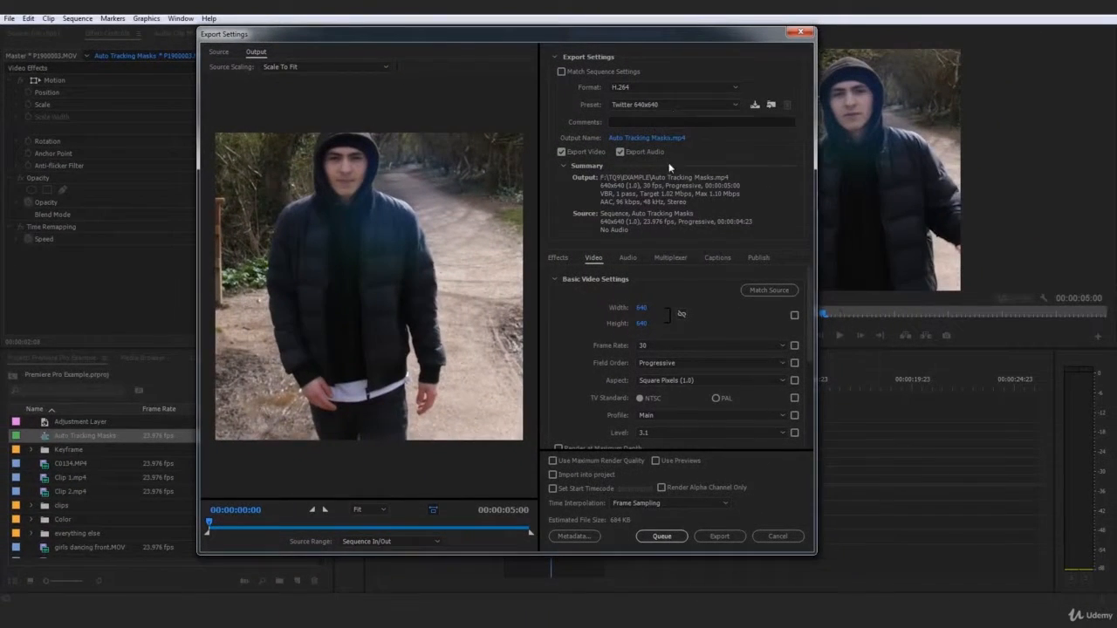
left_click(668, 464)
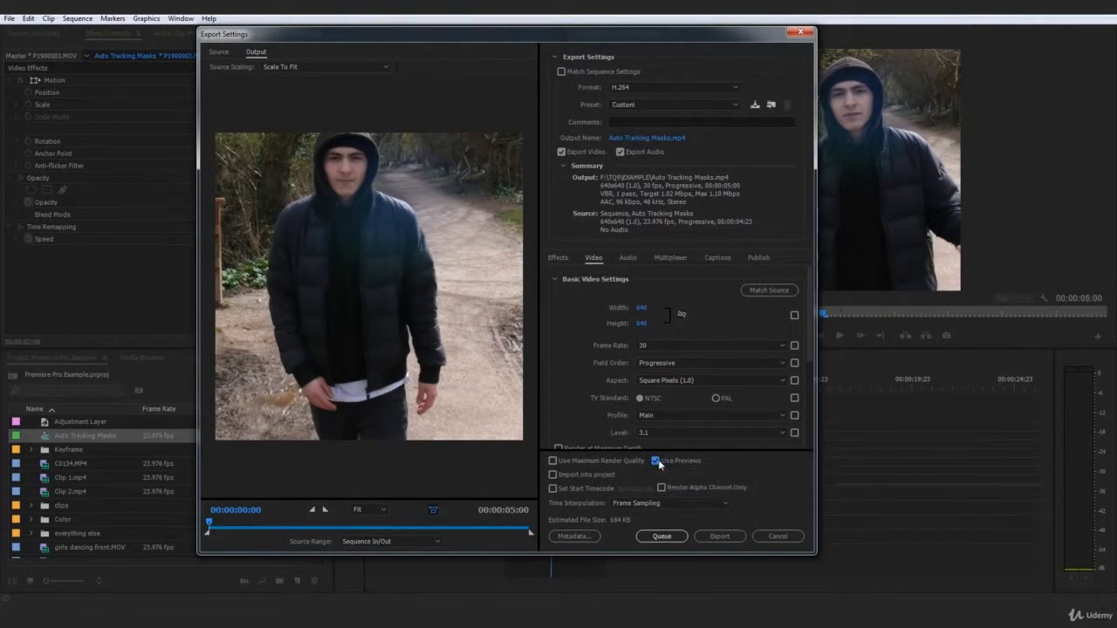
left_click(585, 462)
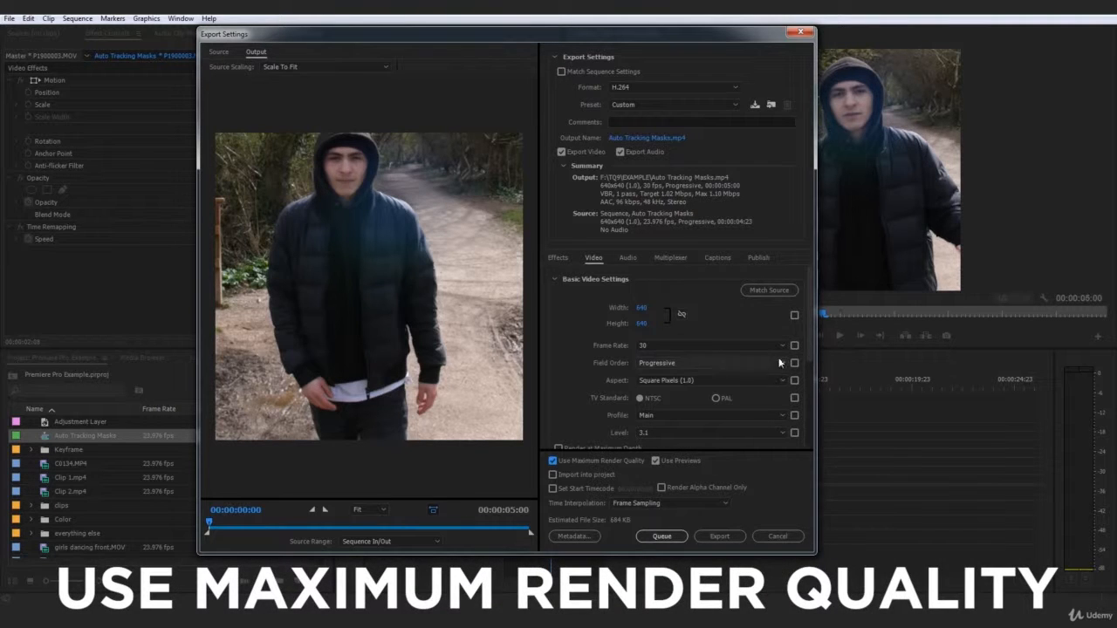
left_click_drag(809, 321, 807, 365)
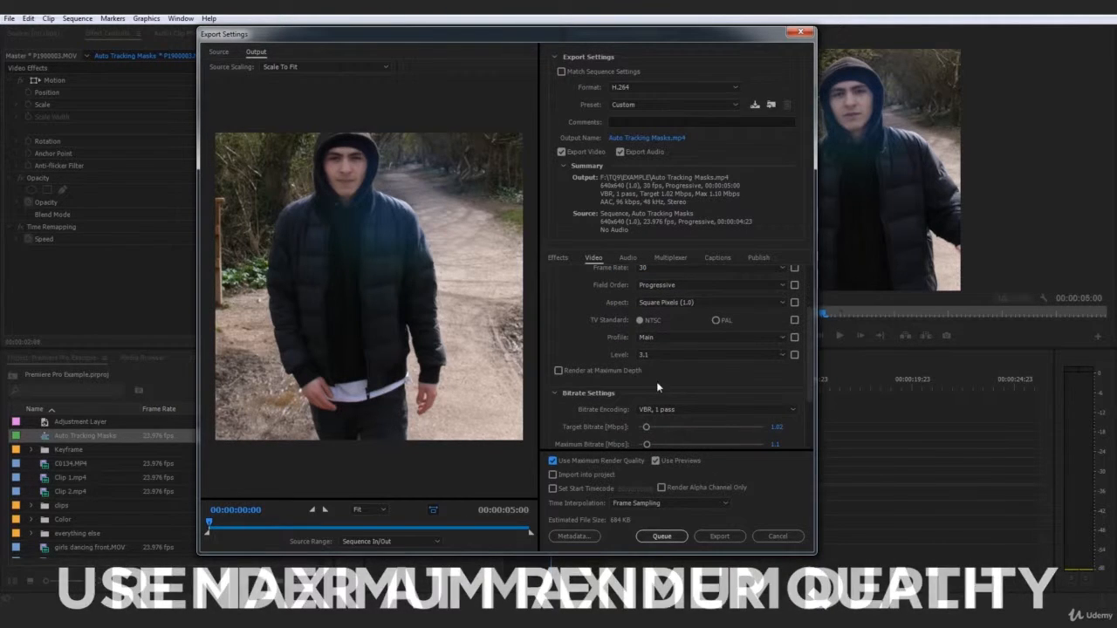
left_click(596, 371)
left_click(596, 371)
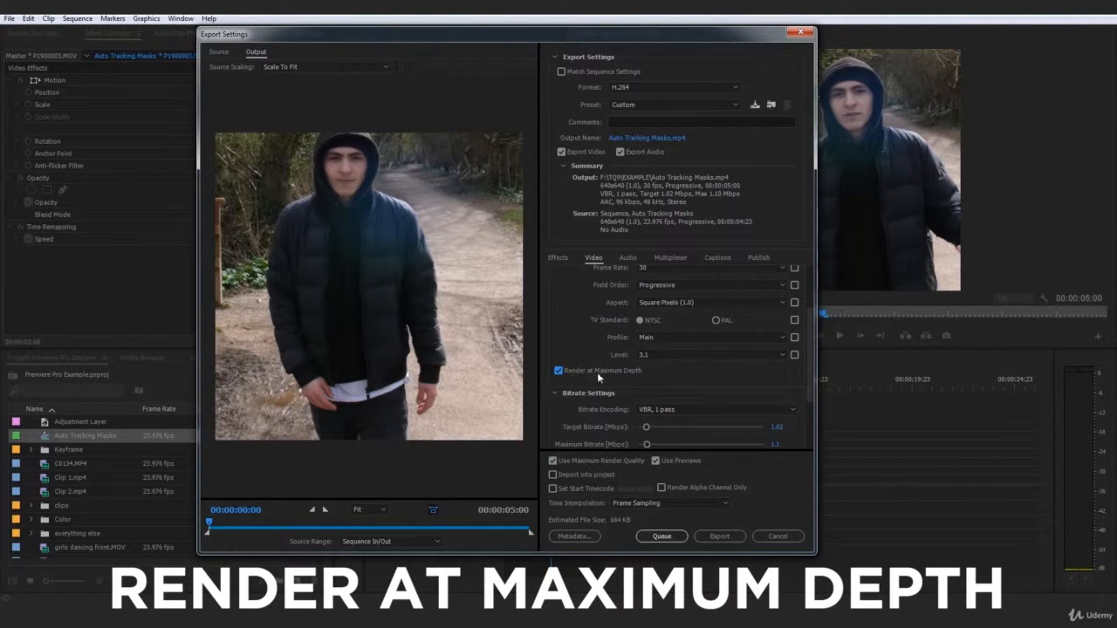
Name the output file Insta Exercise Export in the EXAMPLE folder and export the video.
left_click(651, 138)
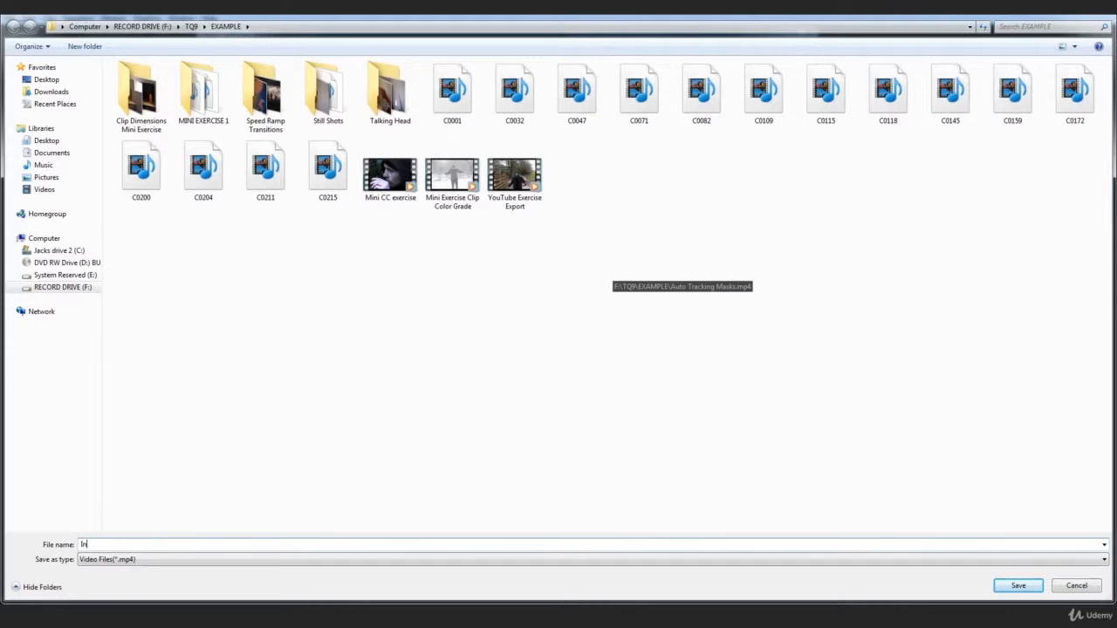
type("Insta Exerc")
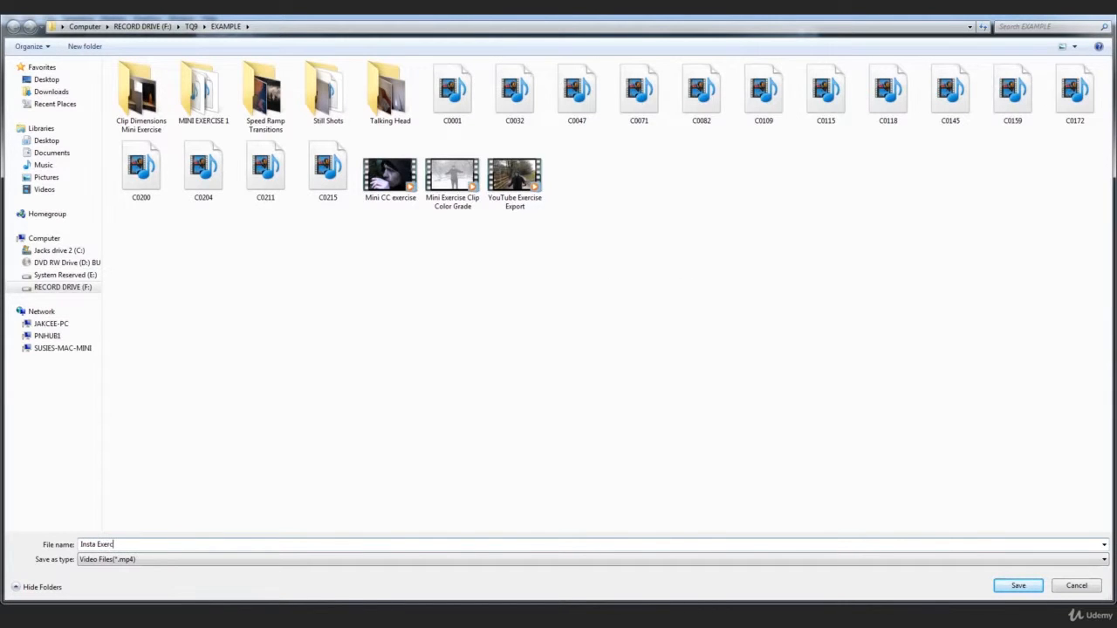
type("ise Export")
key("Return")
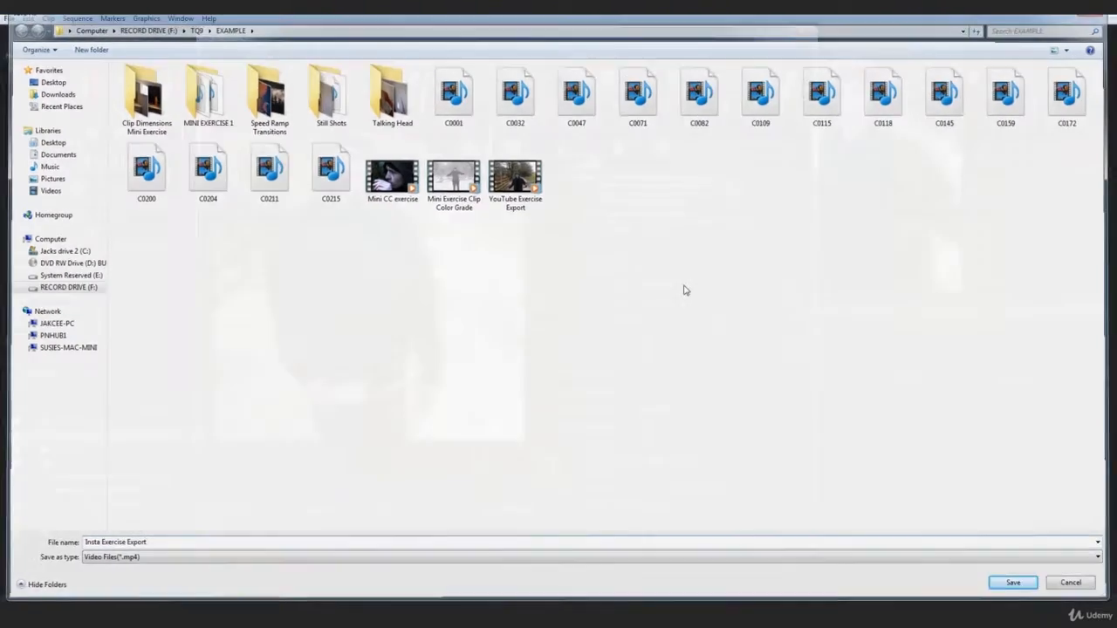
left_click(721, 536)
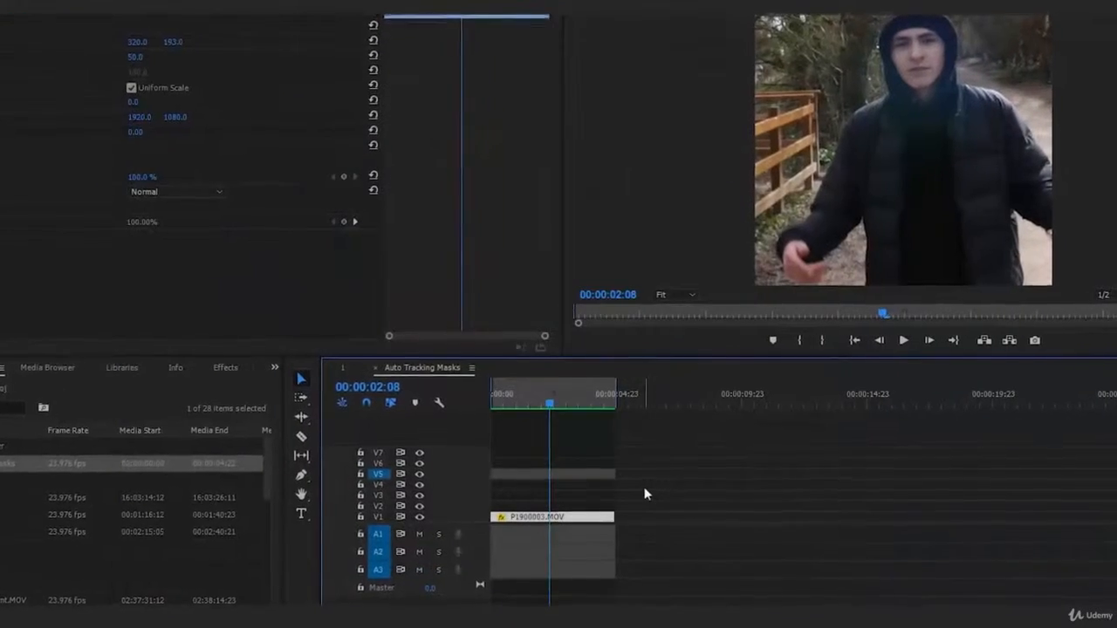
Return the playhead to the sequence start, deselect the clip and open the settings of the Auto Tracking Masks sequence.
left_click_drag(505, 404, 487, 404)
left_click(692, 484)
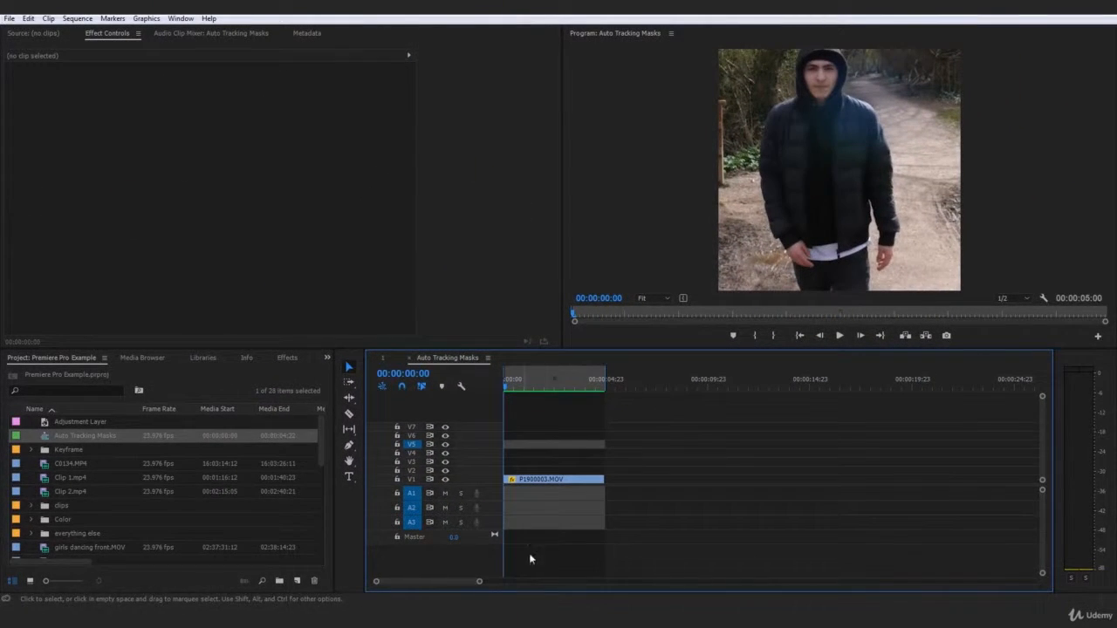
left_click_drag(479, 581, 529, 583)
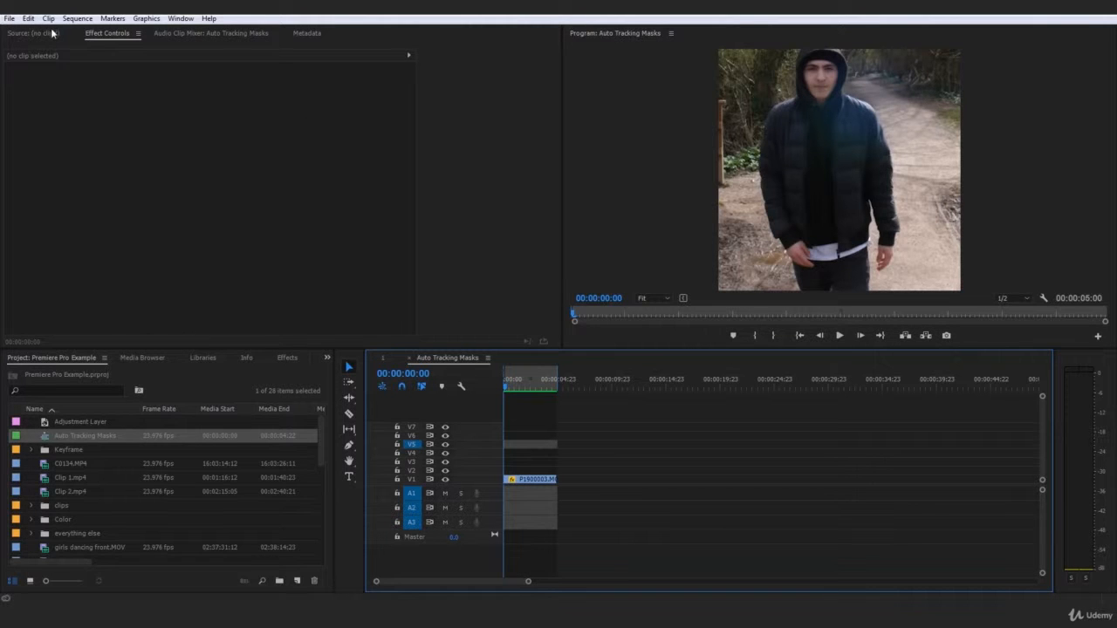
left_click(76, 17)
left_click(101, 33)
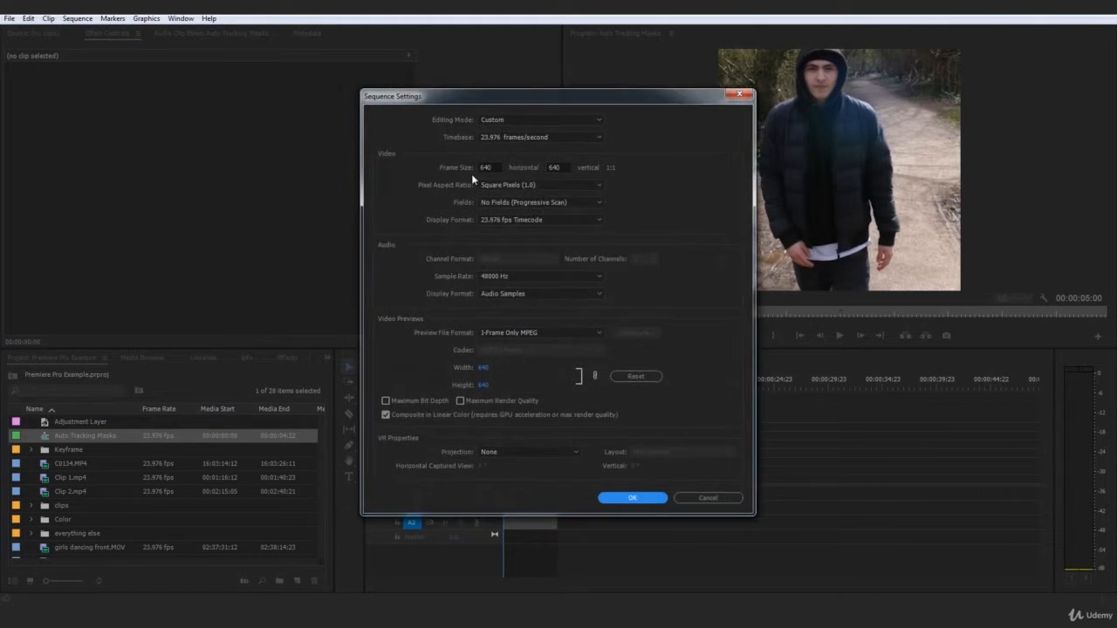